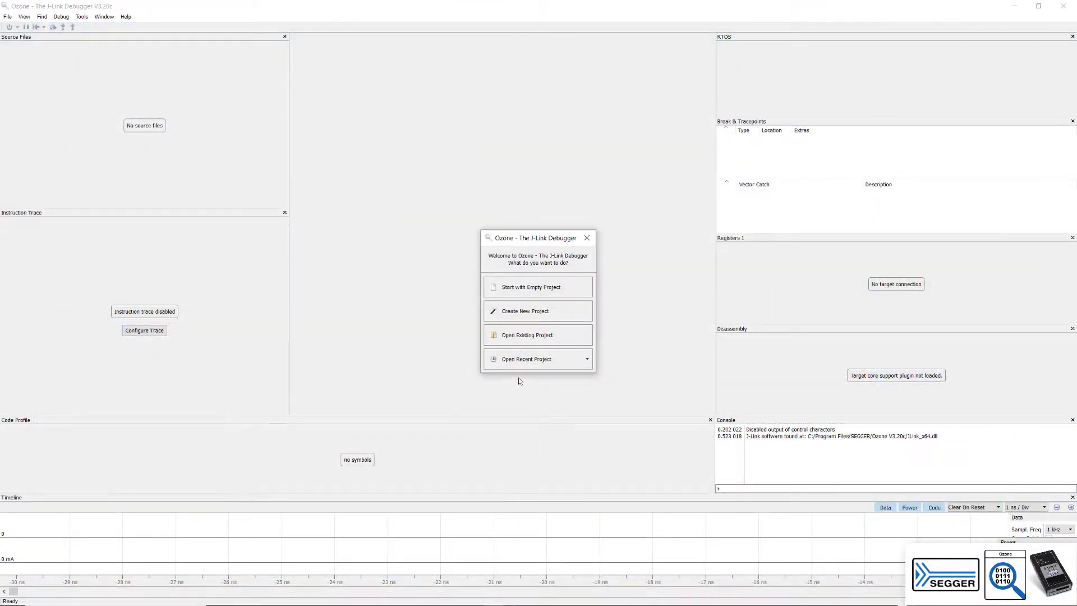
Load Start_iMXRT685S_Start_iMXRT685S_Debug.jdebug so the LED-blink source and debug panels appear
{"action": "left_click", "coordinate": [520, 335]}
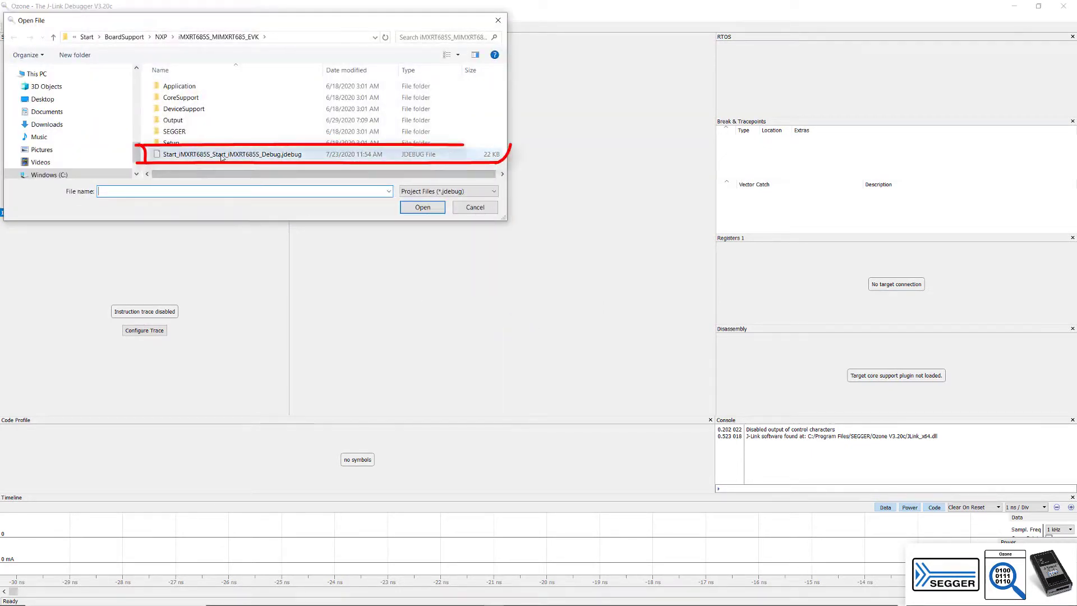
{"action": "mouse_move", "coordinate": [231, 154]}
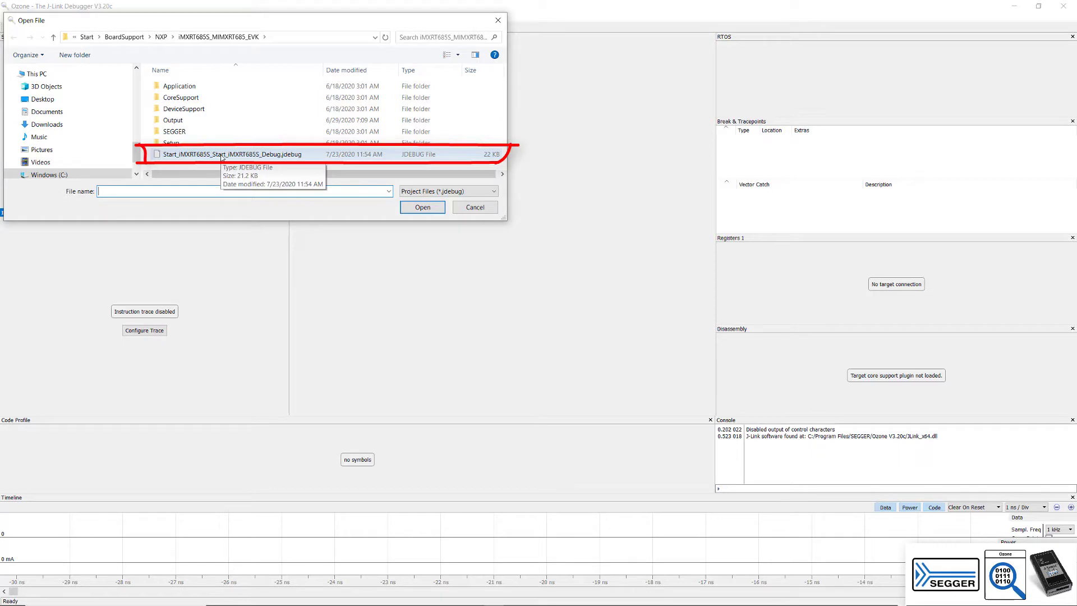
{"action": "left_click", "coordinate": [223, 157]}
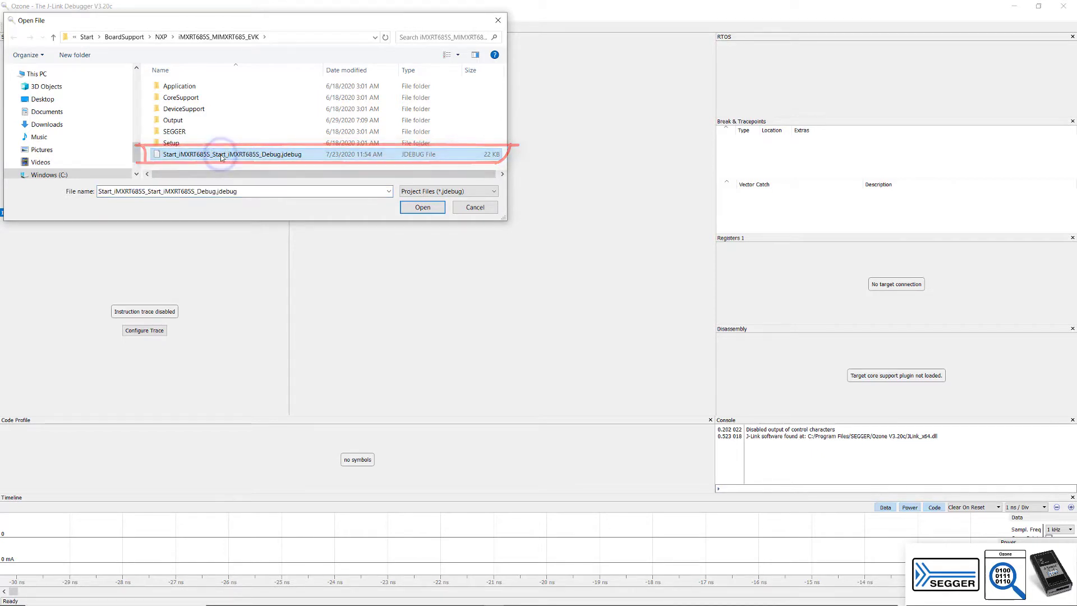
{"action": "left_click", "coordinate": [408, 216]}
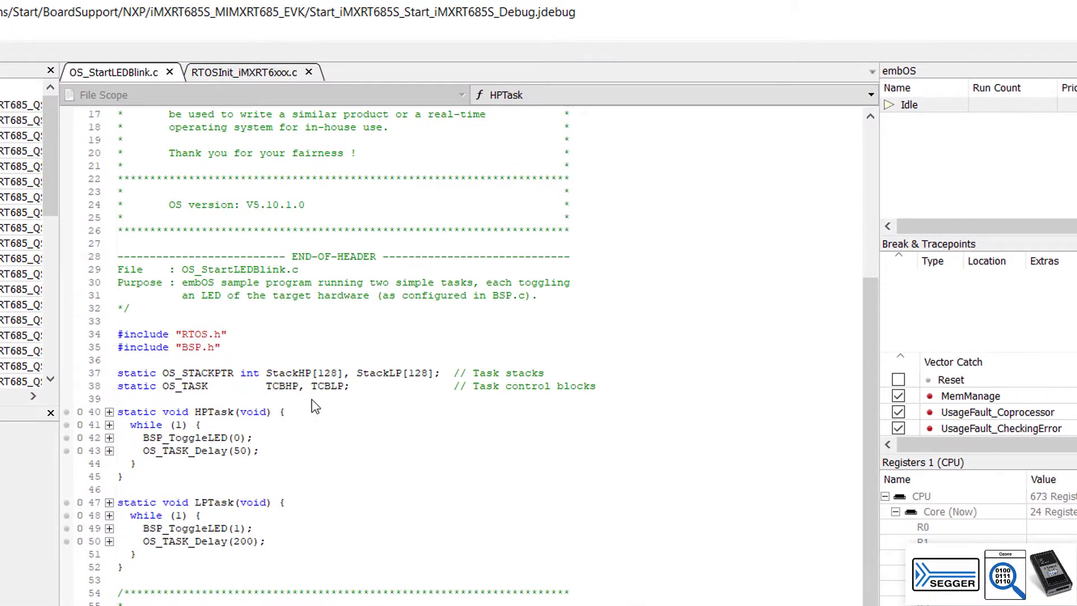
Add a breakpoint at line 42 on BSP_ToggleLED(0) and start the debug session on the target
{"action": "left_click", "coordinate": [66, 439]}
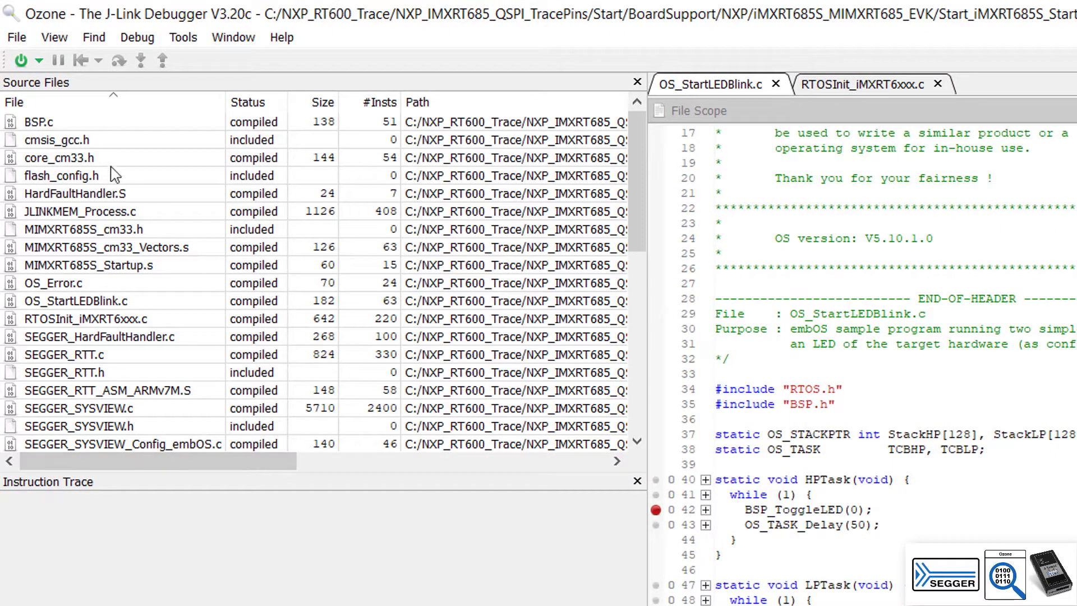
{"action": "left_click", "coordinate": [21, 60]}
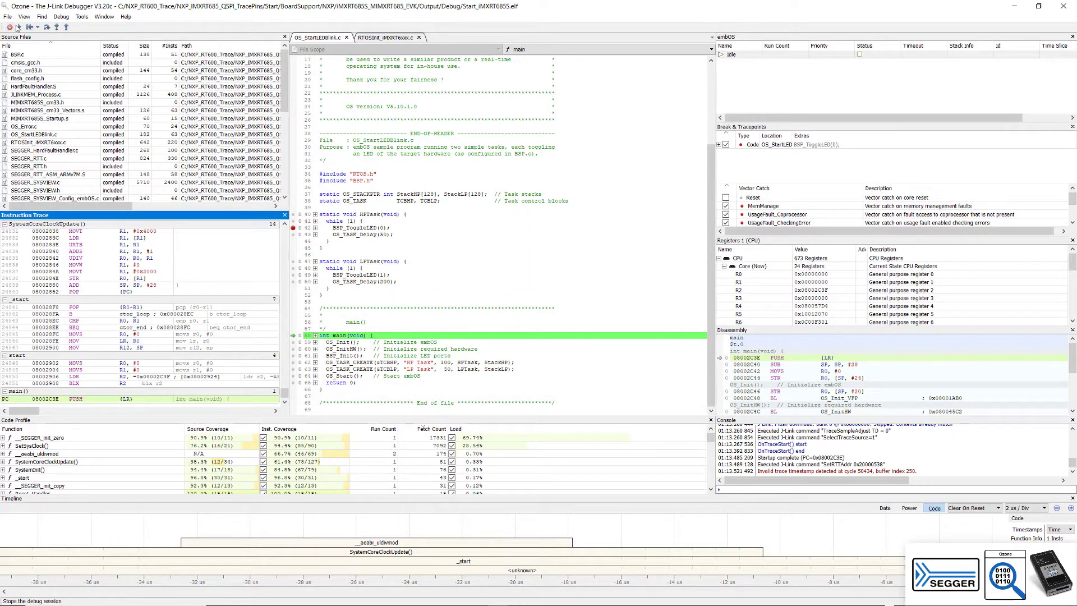
Run to the breakpoint, then step back through the trace to earlier OS_StartTask and OS_TaskInit instructions
{"action": "left_click", "coordinate": [19, 28]}
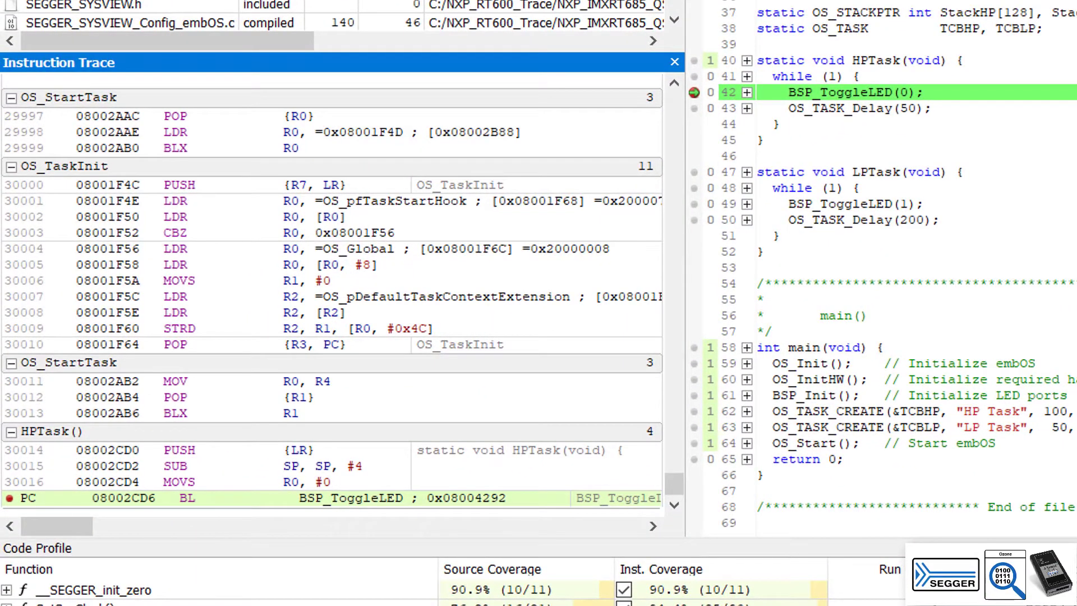
{"action": "left_click", "coordinate": [254, 501]}
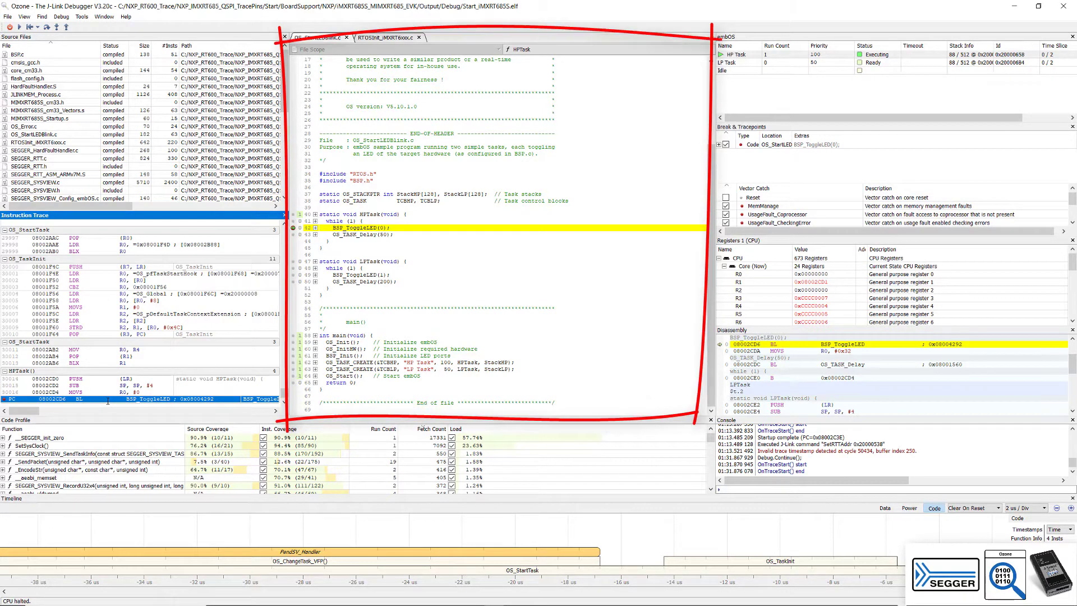
{"action": "key", "text": "Up"}
{"action": "key", "text": "Up"}
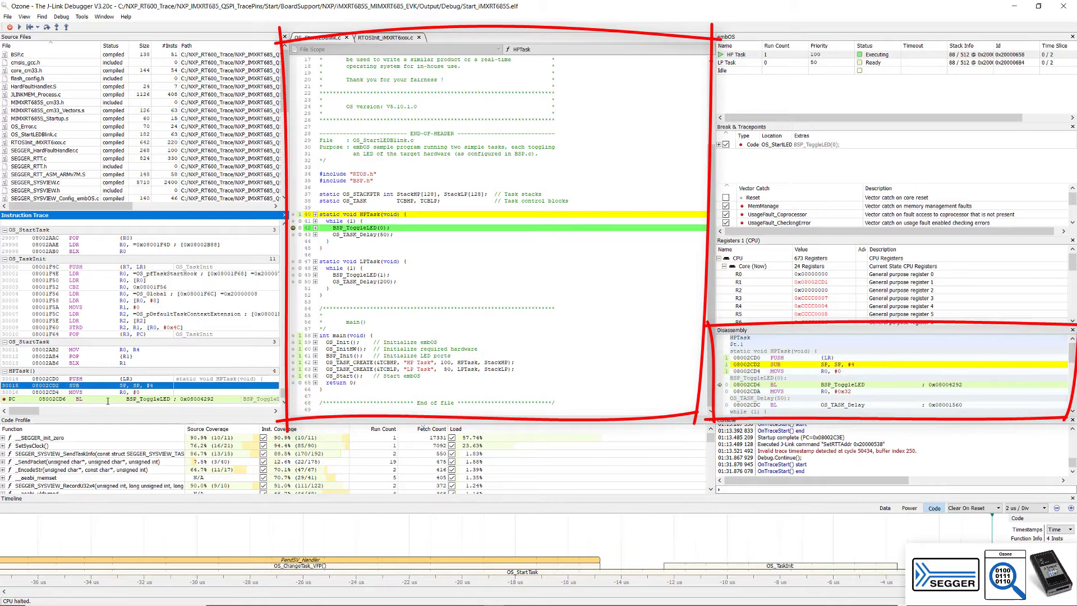
{"action": "key", "text": "Up"}
{"action": "key", "text": "Up"}
{"action": "key", "text": "Up"}
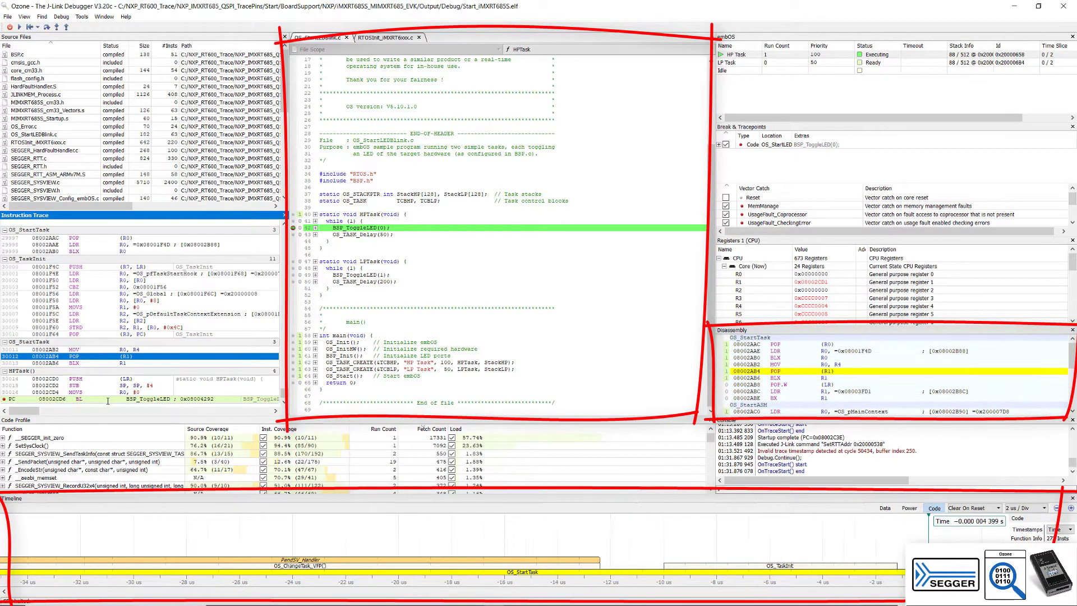
{"action": "key", "text": "Up"}
{"action": "key", "text": "Up"}
{"action": "key", "text": "Up"}
{"action": "key", "text": "Up"}
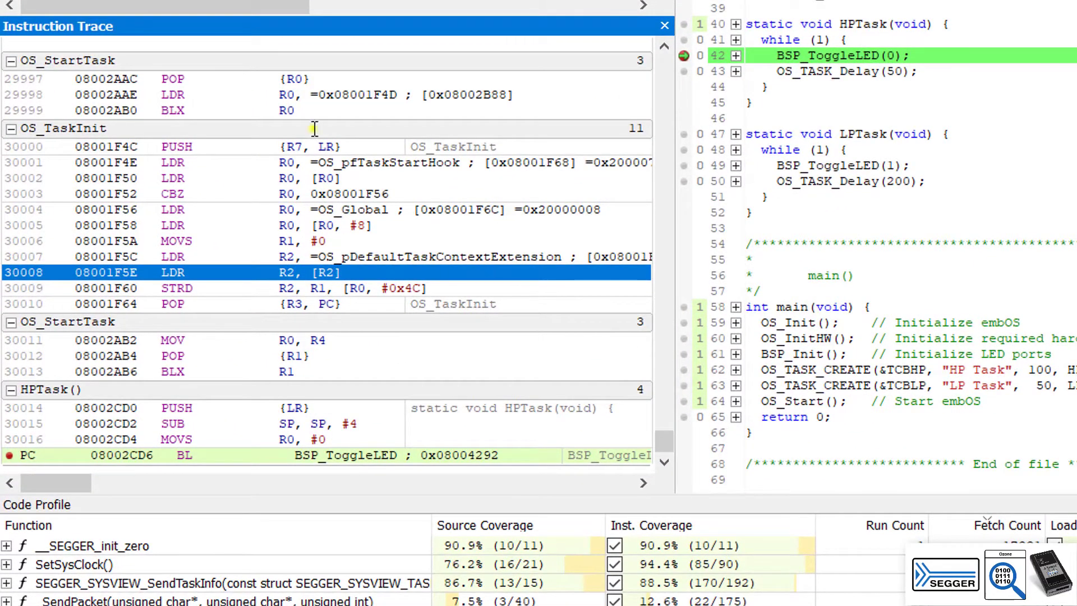
{"action": "right_click", "coordinate": [313, 129]}
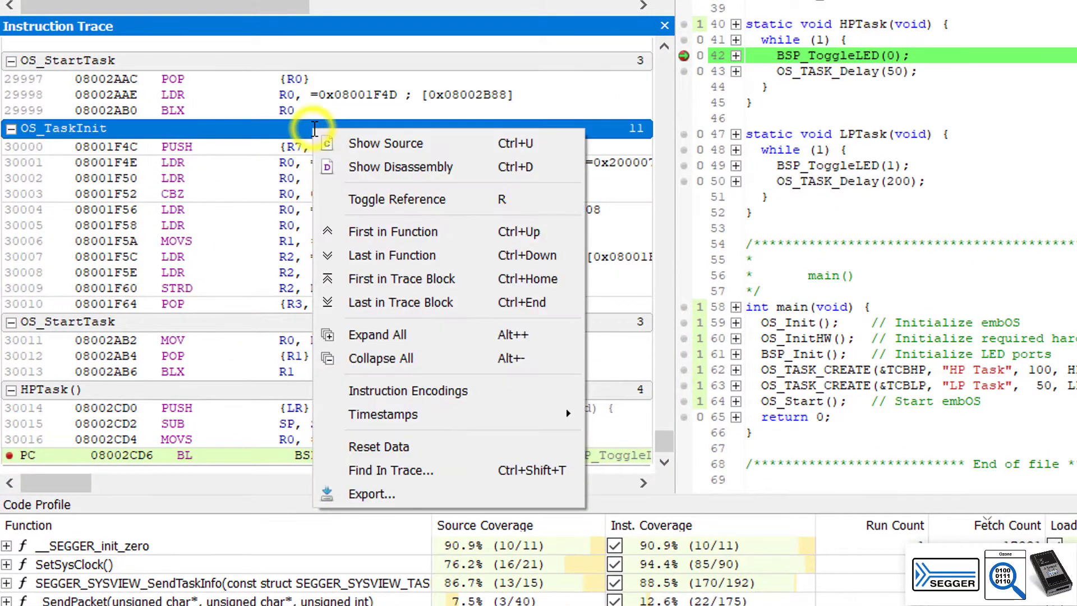
{"action": "left_click", "coordinate": [380, 358]}
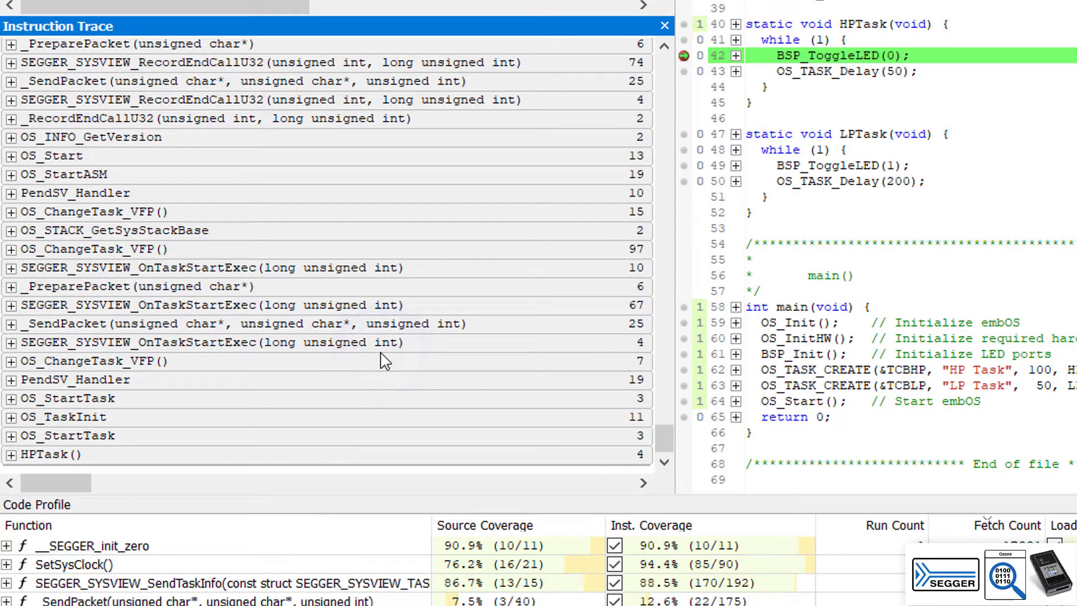
{"action": "right_click", "coordinate": [380, 345]}
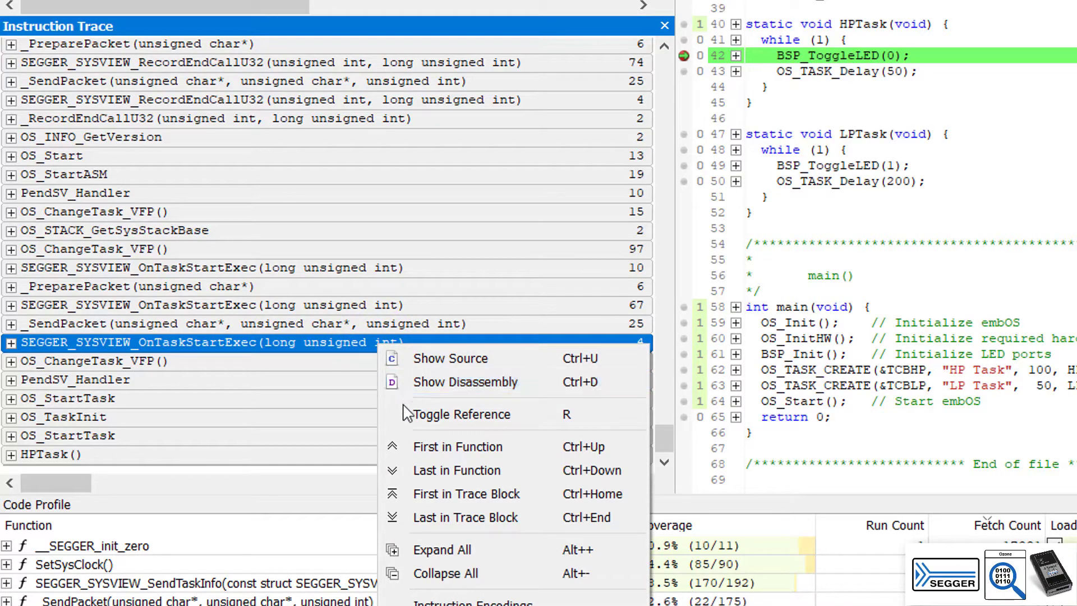
{"action": "left_click", "coordinate": [437, 551]}
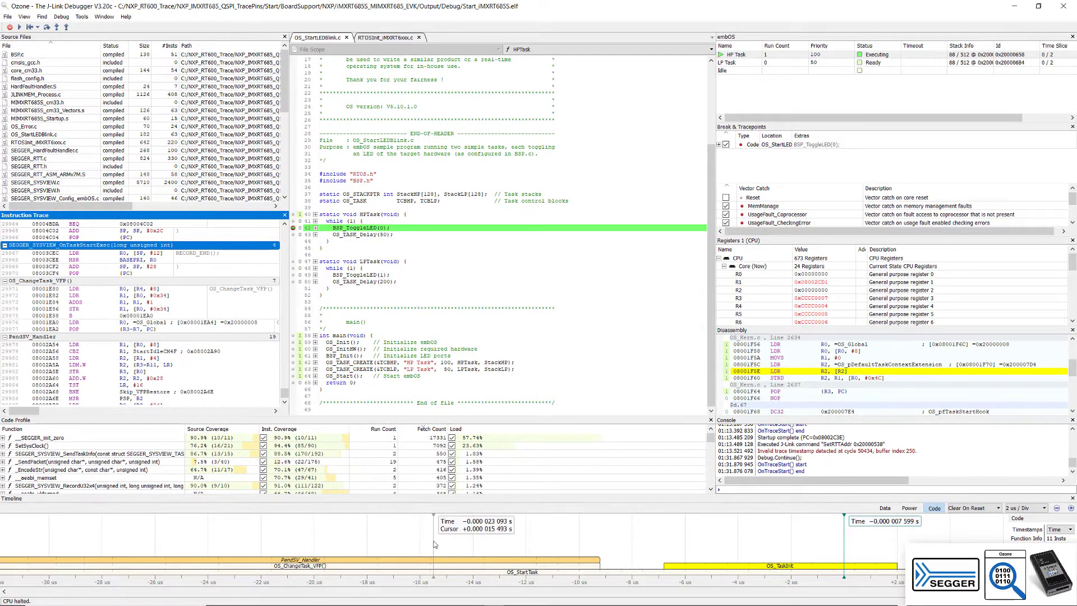
{"action": "scroll", "coordinate": [434, 545], "scroll_direction": "down", "scroll_amount": 2}
{"action": "scroll", "coordinate": [434, 545], "scroll_direction": "down", "scroll_amount": 2}
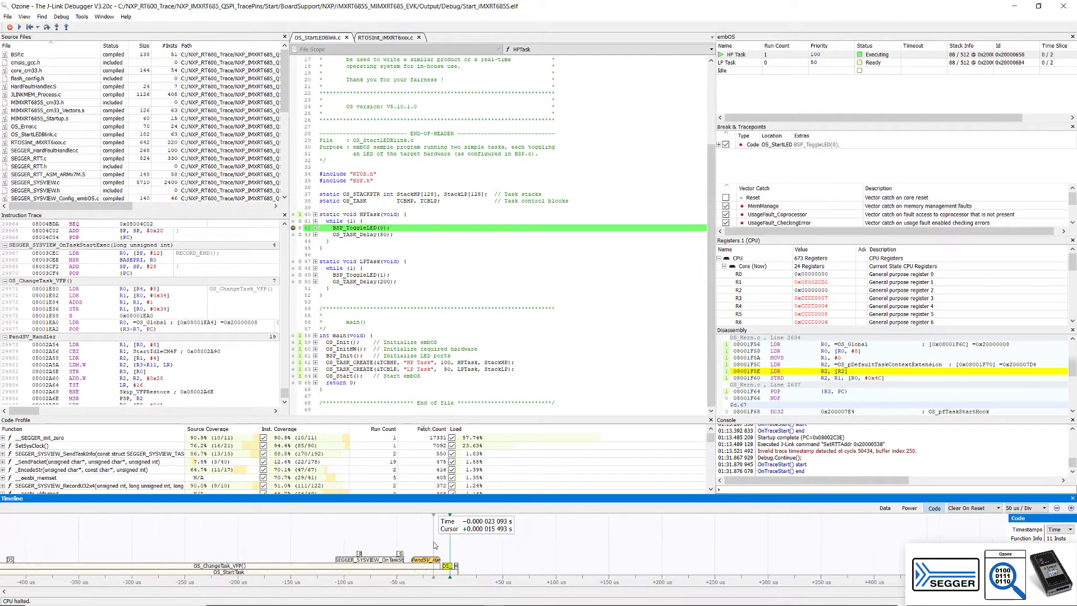
{"action": "scroll", "coordinate": [434, 545], "scroll_direction": "down", "scroll_amount": 2}
{"action": "scroll", "coordinate": [434, 545], "scroll_direction": "down", "scroll_amount": 2}
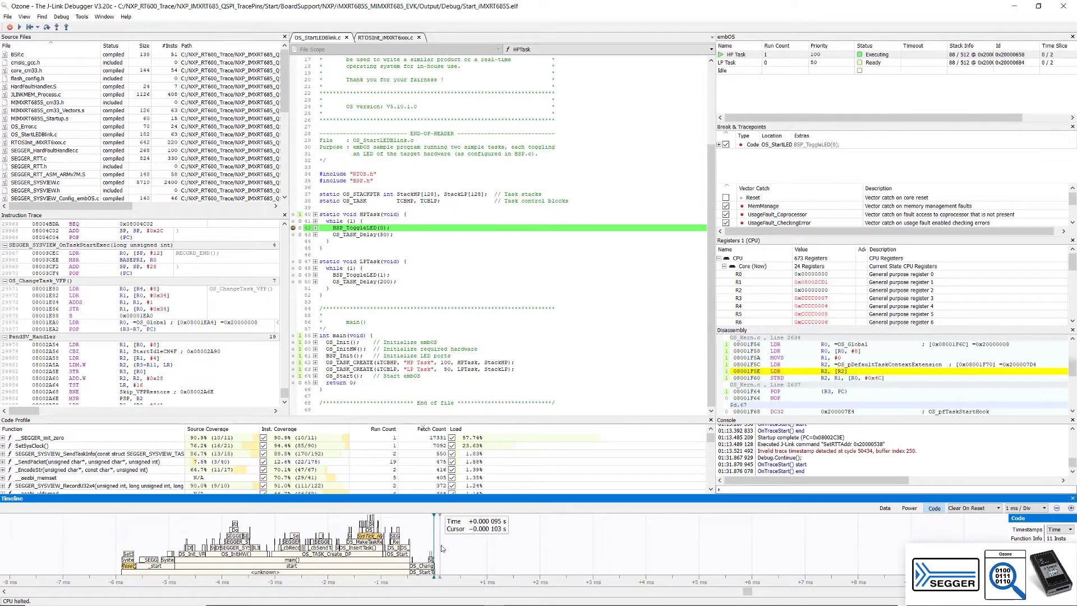
{"action": "scroll", "coordinate": [439, 546], "scroll_direction": "down", "scroll_amount": 2}
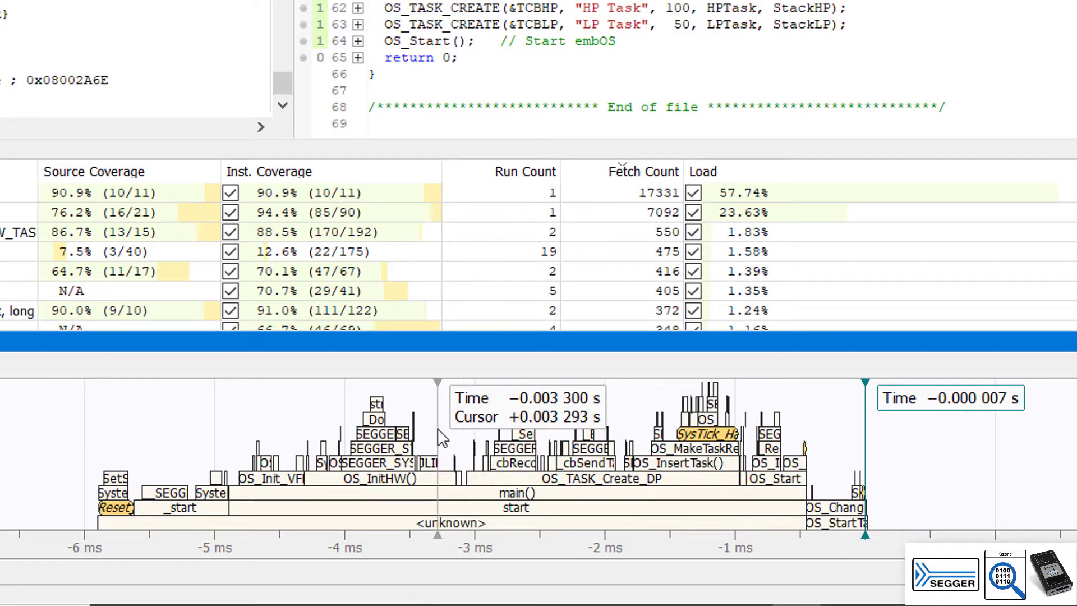
Move the timeline cursor across startup function blocks and bring up the open-files list
{"action": "left_click", "coordinate": [511, 444]}
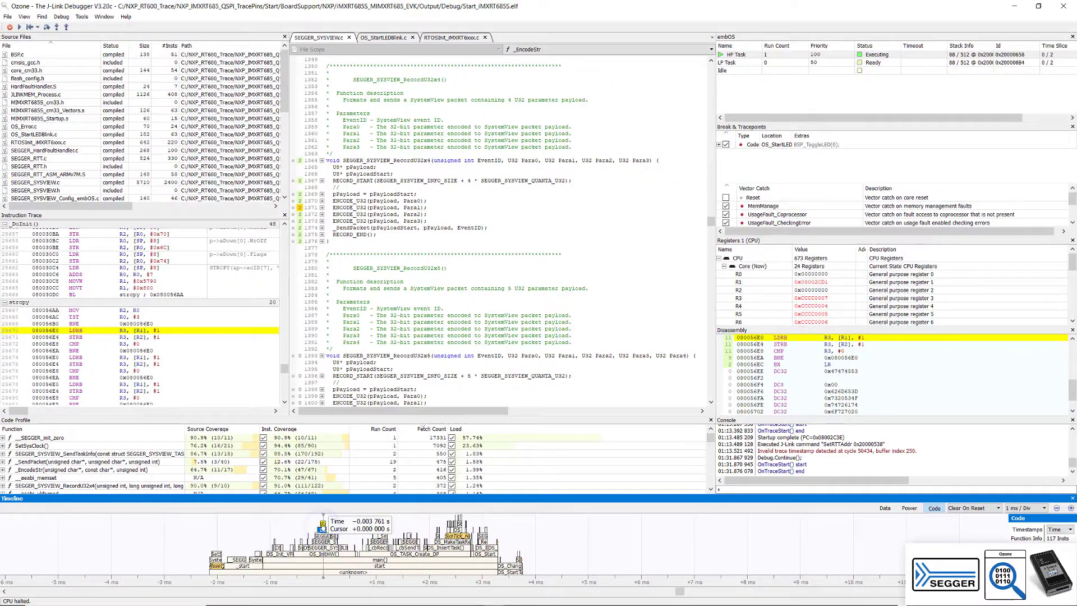
{"action": "left_click", "coordinate": [324, 527]}
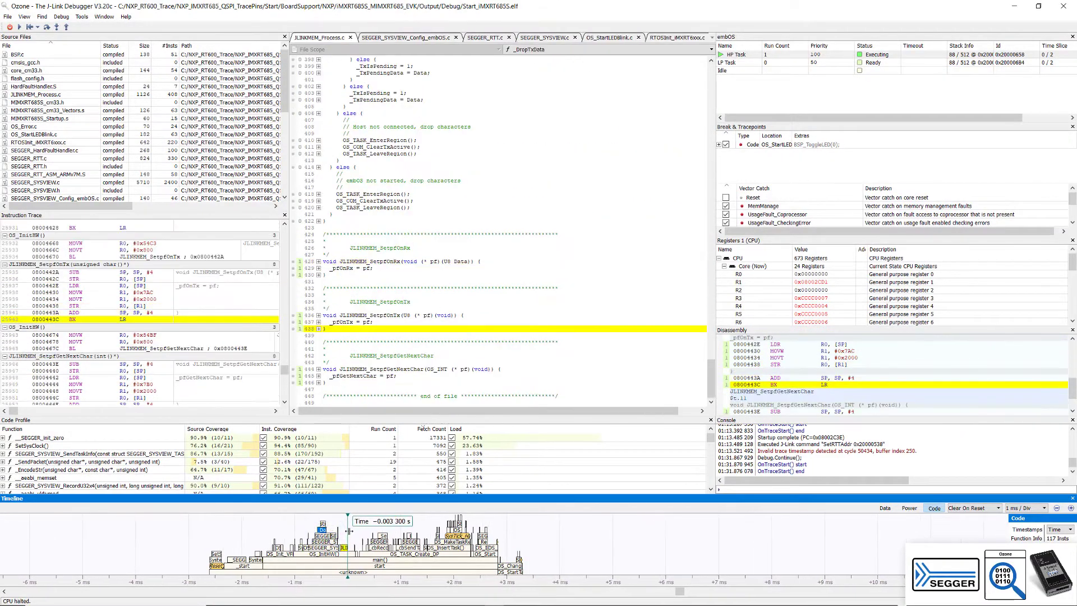
{"action": "left_click_drag", "start_coordinate": [348, 529], "coordinate": [404, 530]}
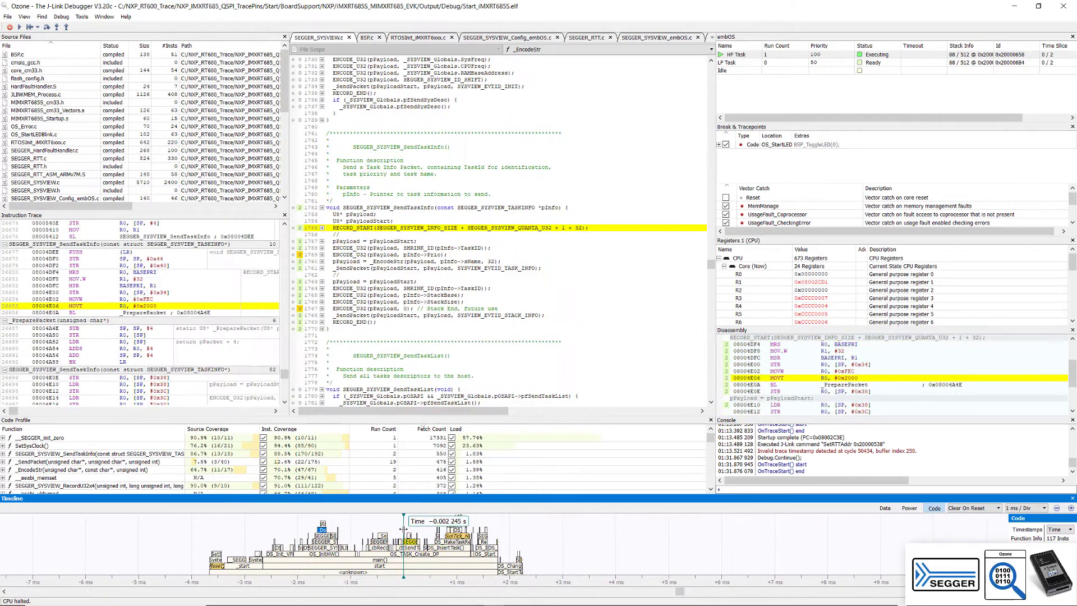
{"action": "scroll", "coordinate": [388, 531], "scroll_direction": "up", "scroll_amount": 3}
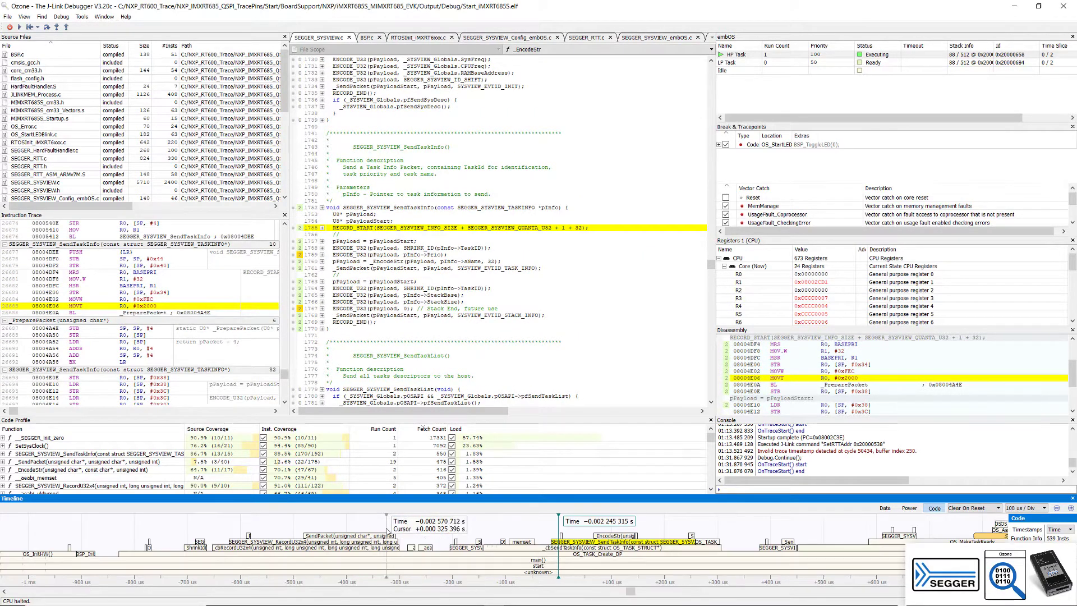
{"action": "left_click", "coordinate": [713, 40]}
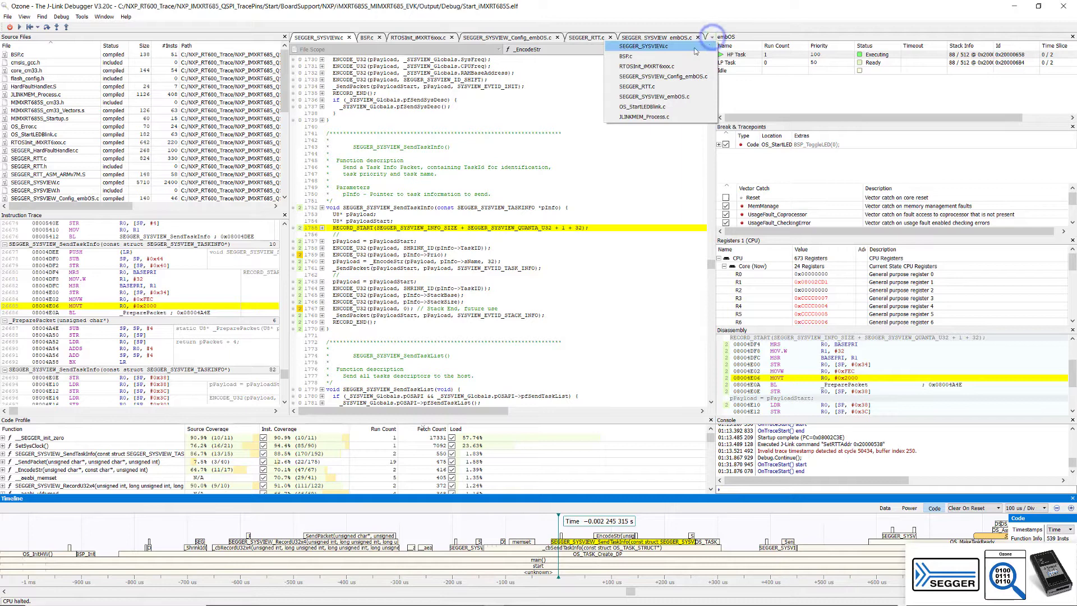
Return to OS_StartLEDBlink.c, clear the line 42 breakpoint and let the target run freely
{"action": "left_click", "coordinate": [644, 106]}
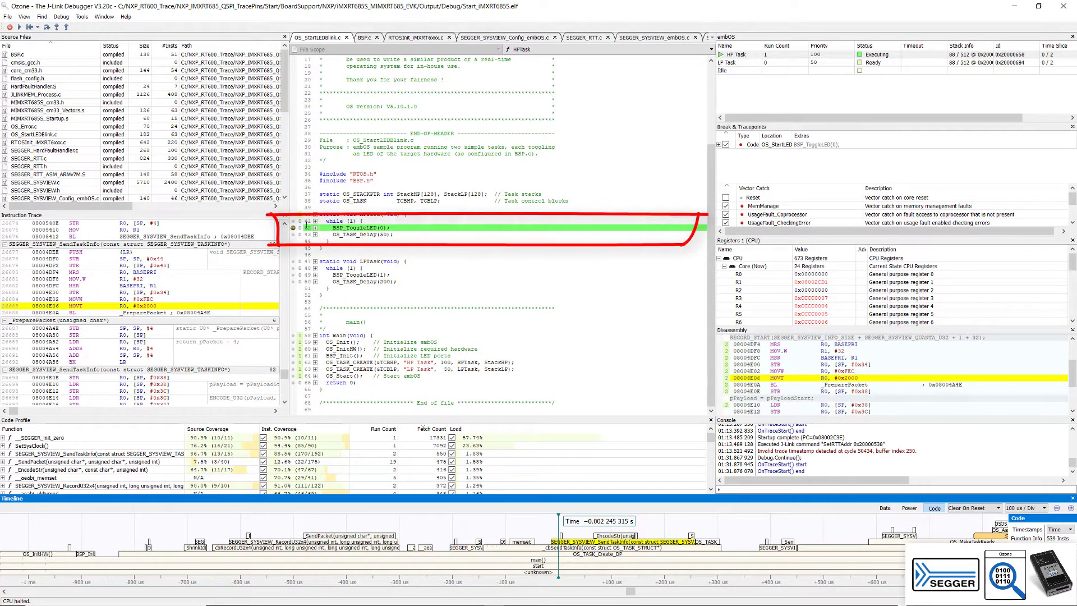
{"action": "left_click", "coordinate": [294, 228]}
{"action": "mouse_move", "coordinate": [296, 233]}
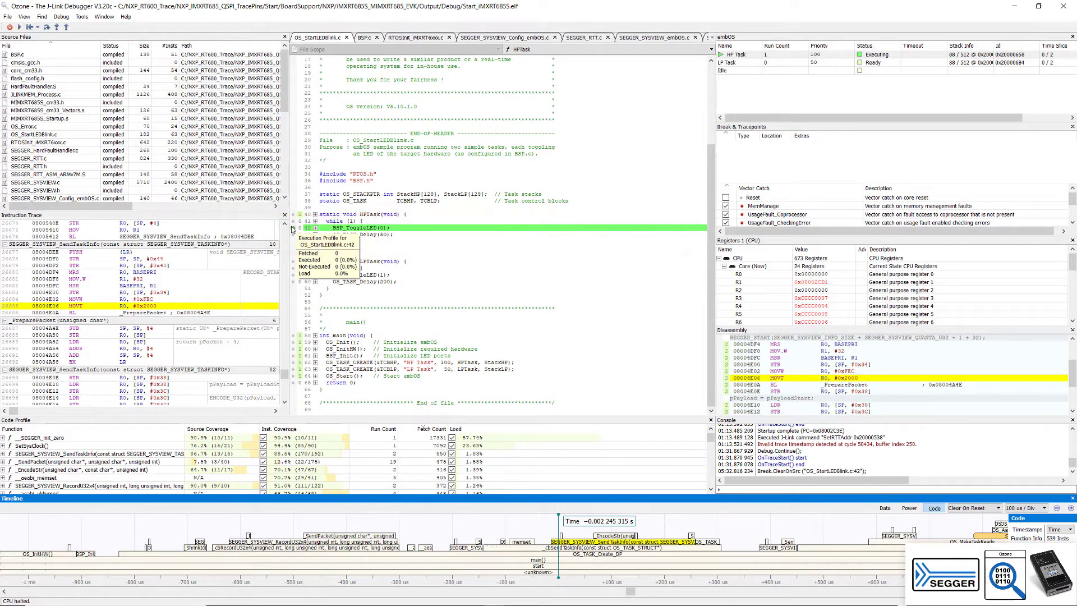
{"action": "left_click", "coordinate": [19, 27]}
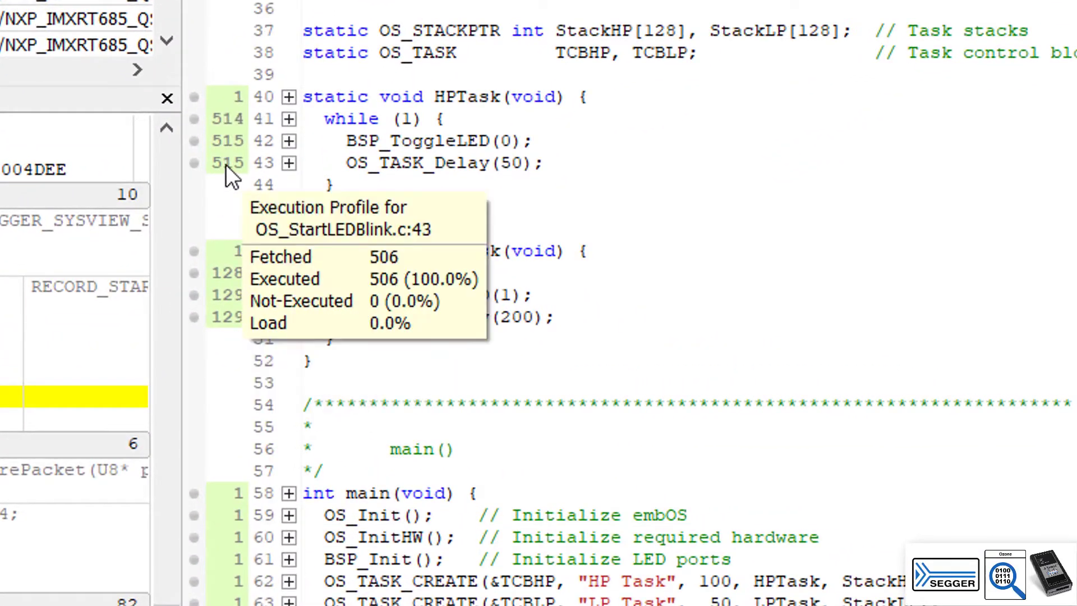
Expand HPTask lines 42 and 43 into instruction-level rows with live execution counts
{"action": "left_click", "coordinate": [288, 165]}
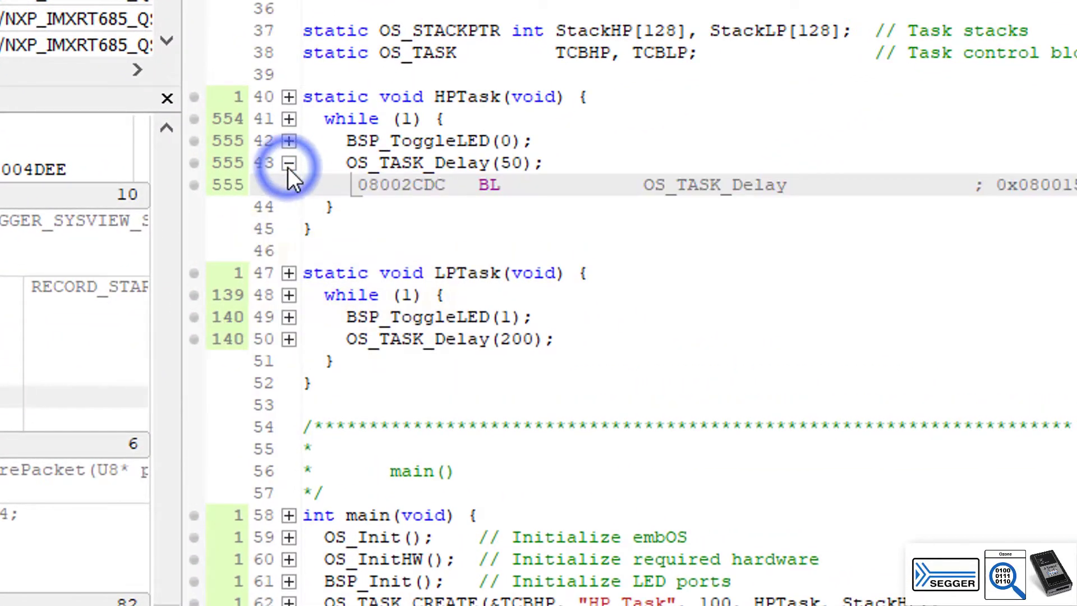
{"action": "left_click", "coordinate": [288, 142]}
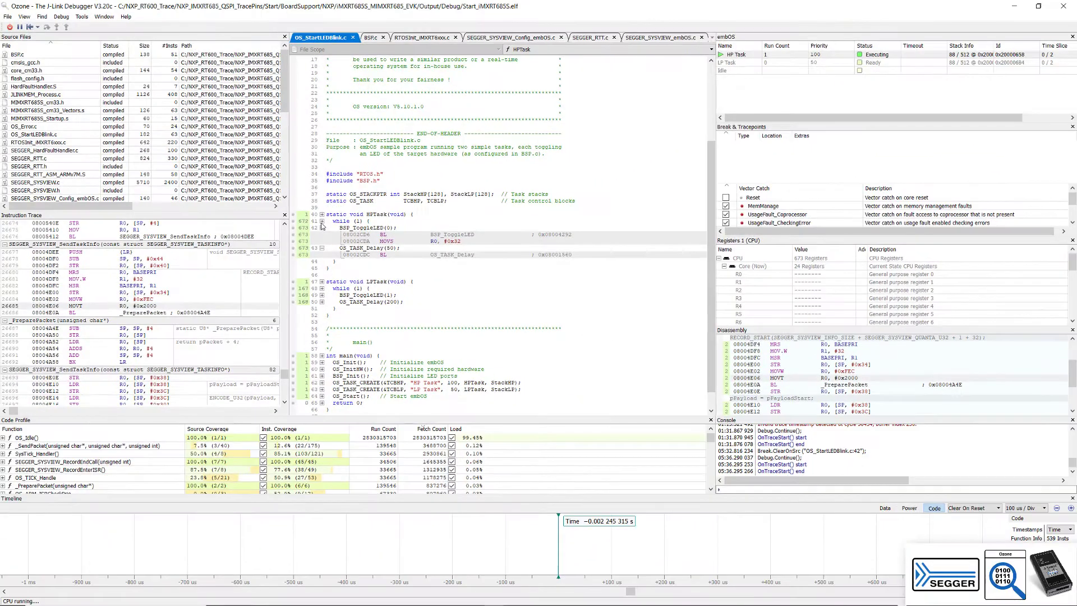
Collapse the inline disassembly under BSP_ToggleLED(0) and enlarge the Code Profile panel
{"action": "left_click", "coordinate": [322, 228]}
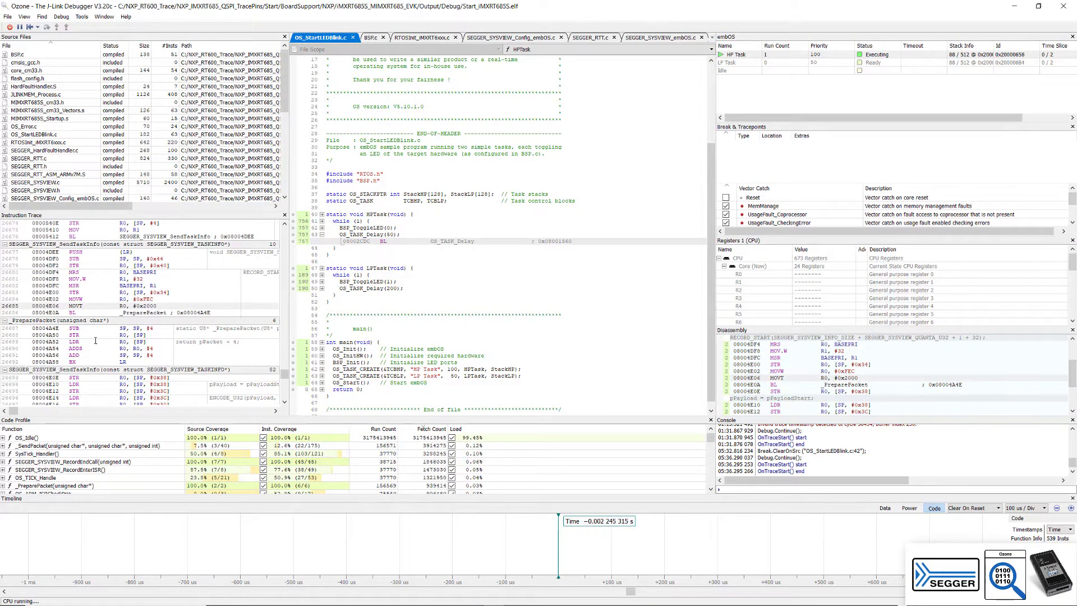
{"action": "left_click_drag", "start_coordinate": [100, 414], "coordinate": [111, 353]}
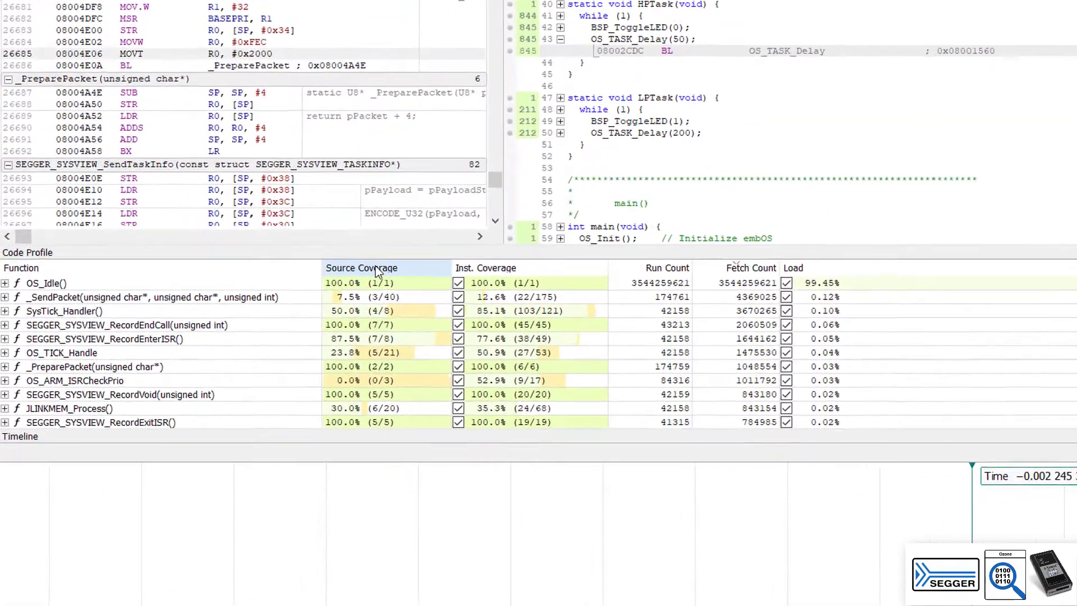
Rank functions by source coverage, fully covered first, and inspect Reset_Handler's line 158 instructions
{"action": "left_click", "coordinate": [216, 368]}
{"action": "left_click", "coordinate": [456, 219]}
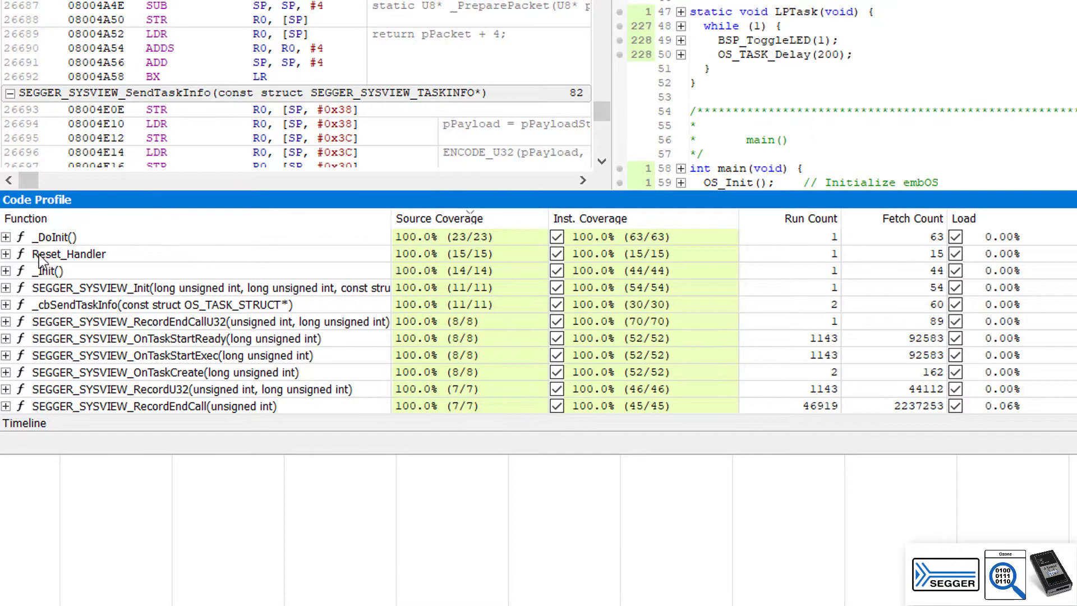
{"action": "left_click", "coordinate": [5, 254]}
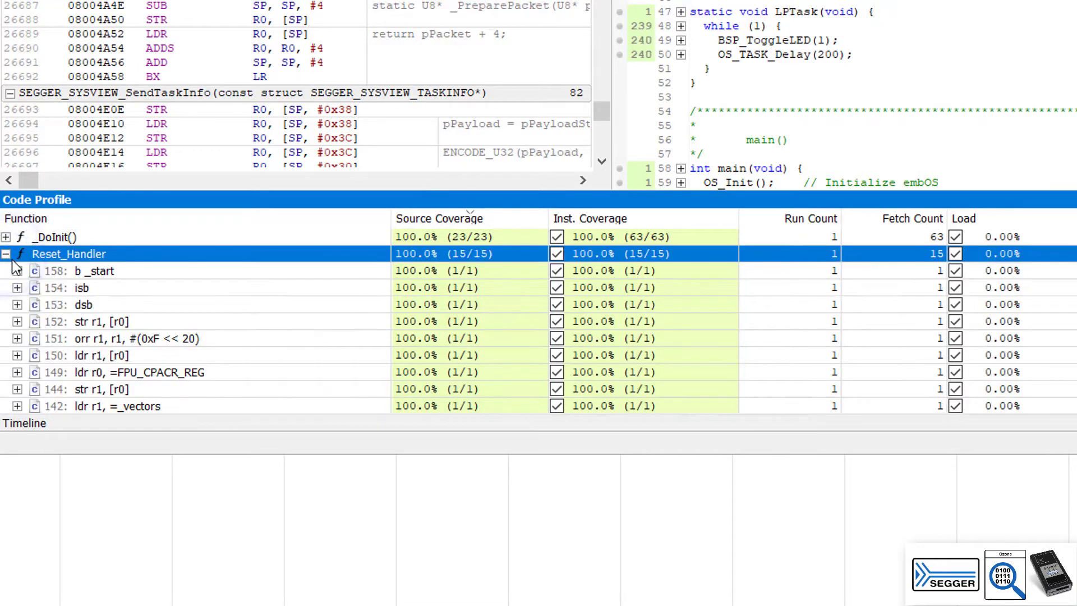
{"action": "left_click", "coordinate": [17, 271]}
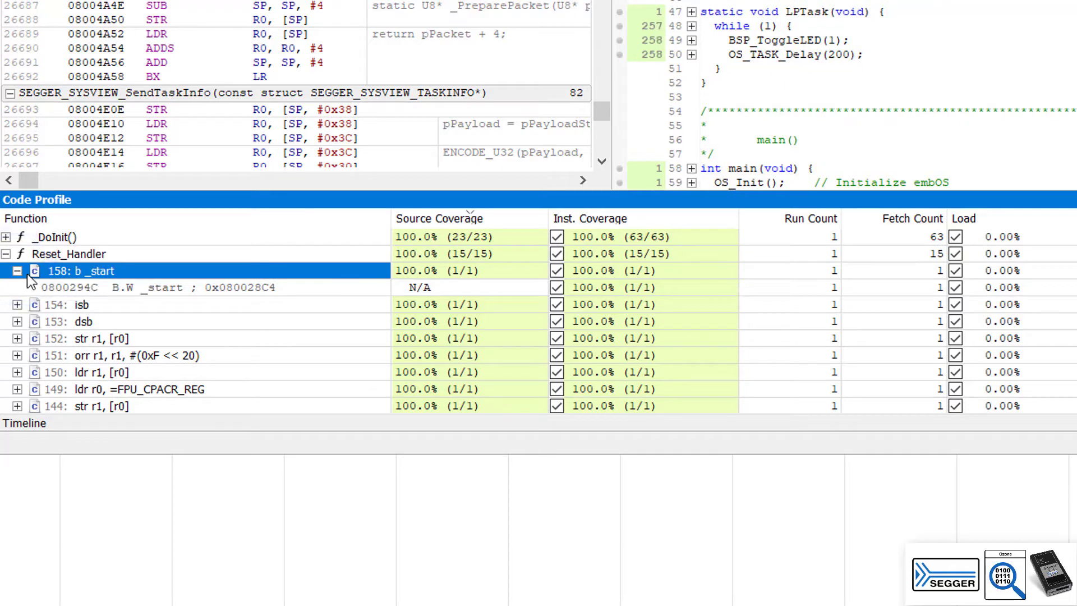
{"action": "left_click", "coordinate": [17, 271]}
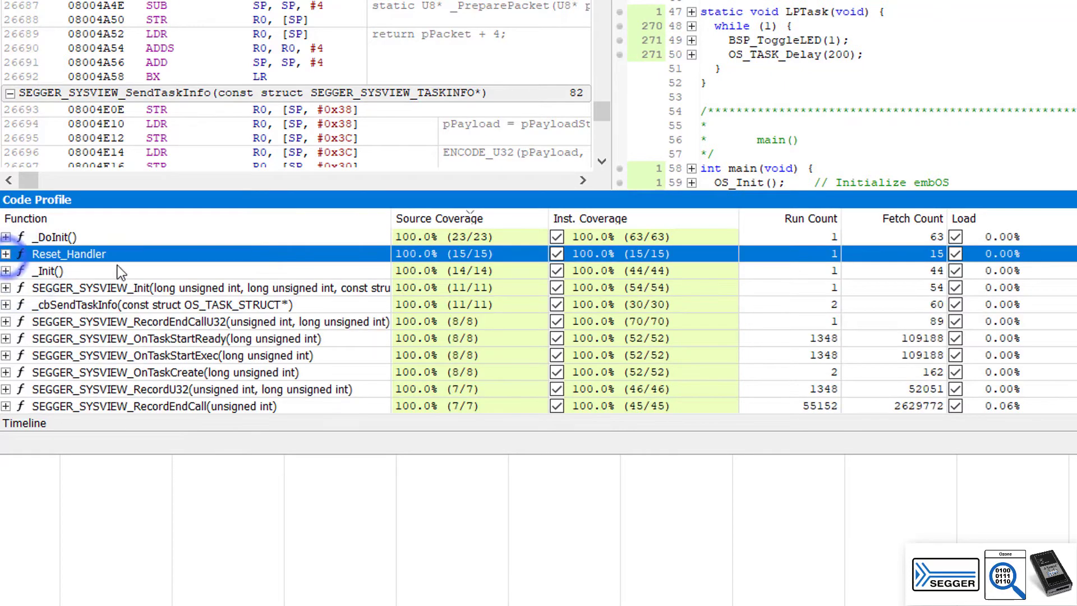
Rank functions by run count highest first, then by load with OS_Idle at 99.45% on top
{"action": "left_click", "coordinate": [814, 219]}
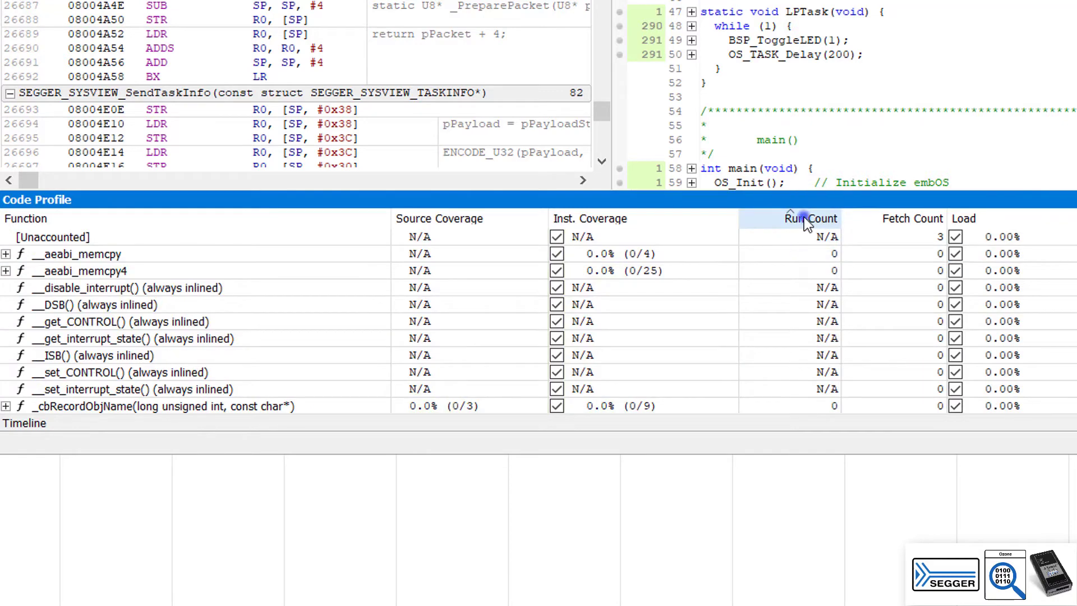
{"action": "left_click", "coordinate": [805, 220]}
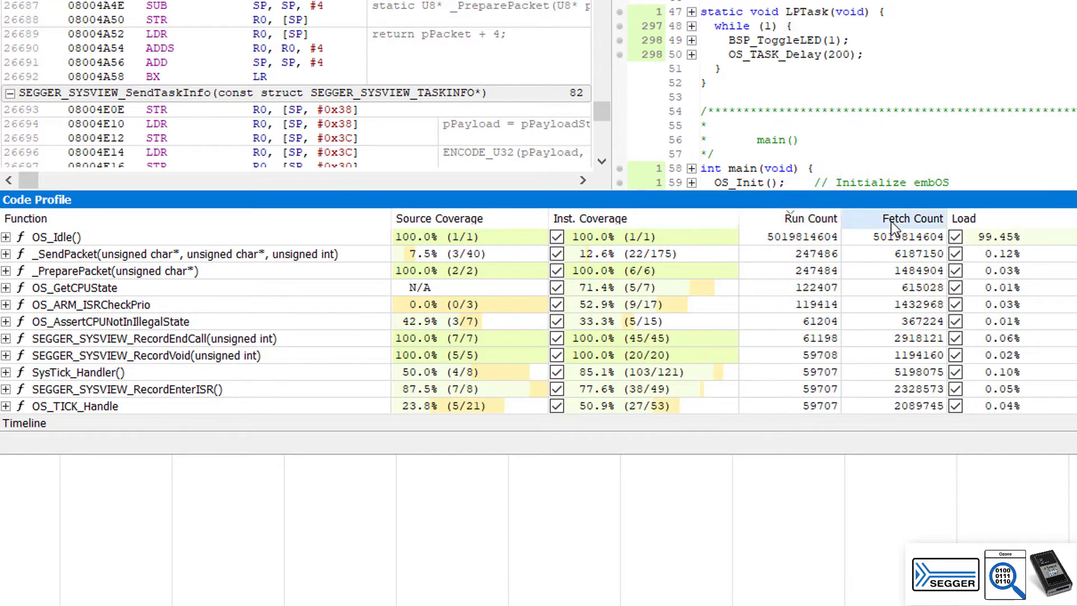
{"action": "left_click", "coordinate": [1029, 213]}
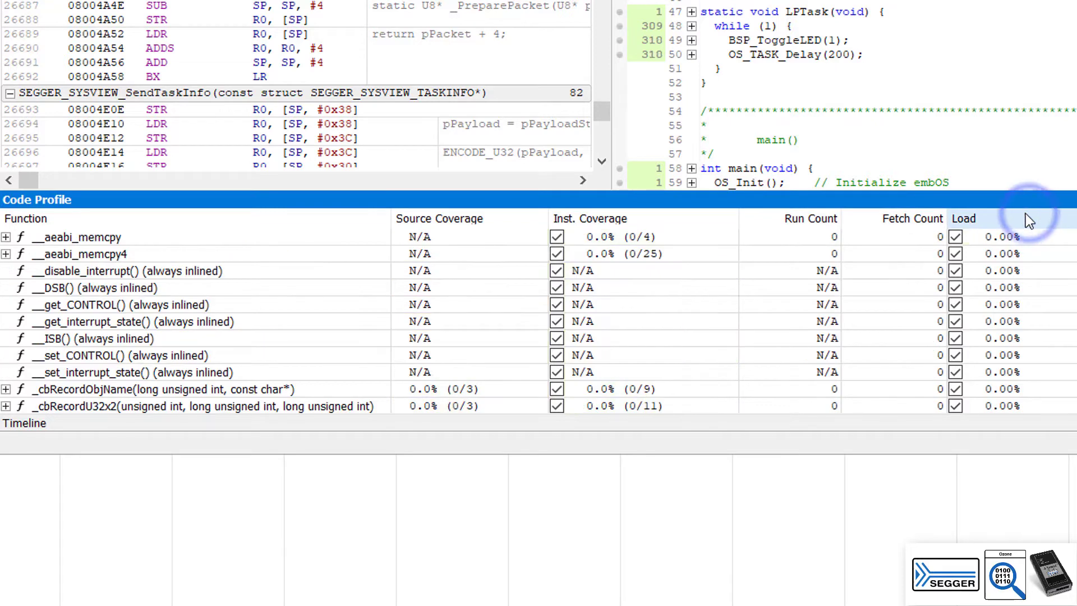
{"action": "left_click", "coordinate": [1025, 212]}
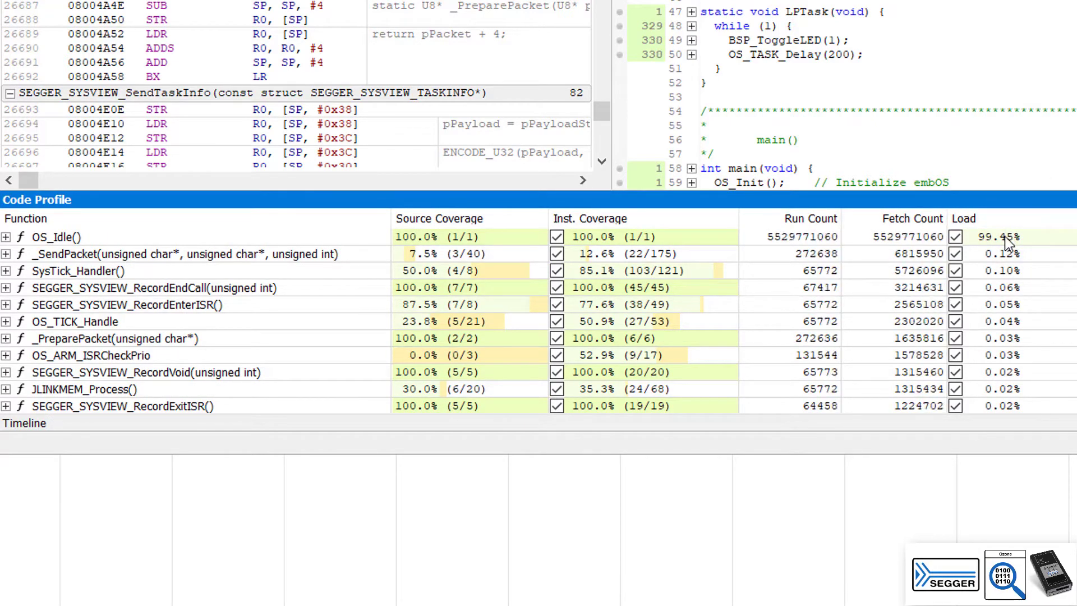
{"action": "mouse_move", "coordinate": [57, 236]}
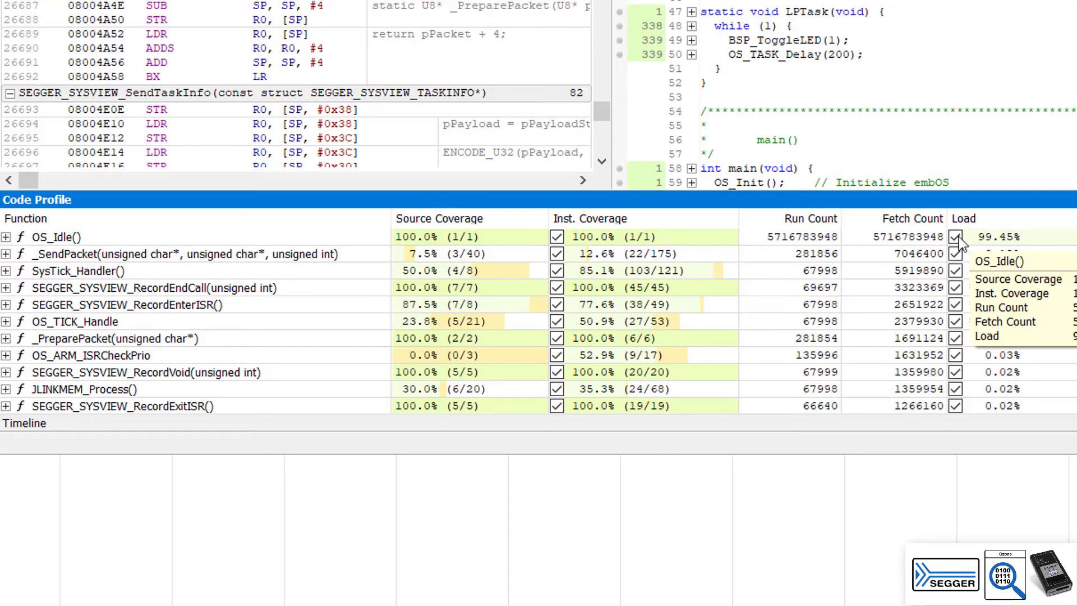
Exclude OS_Idle from load so _SendPacket shows 22.27% and SysTick_Handler 18.71%
{"action": "left_click", "coordinate": [956, 237]}
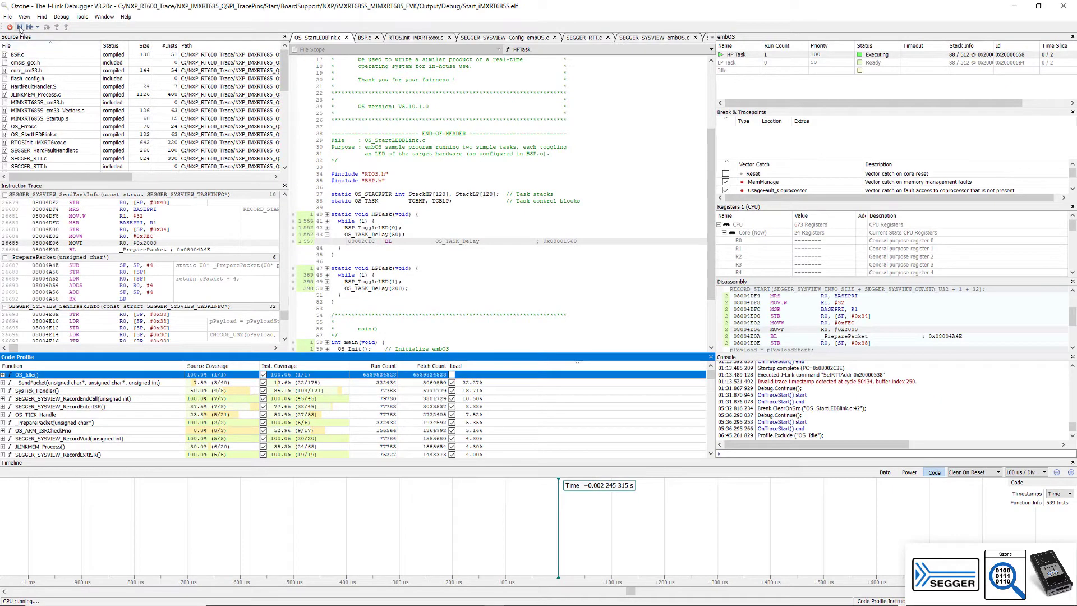
Halt the target and pan the timeline to centre the SysTick_Handler trace data
{"action": "left_click", "coordinate": [20, 27]}
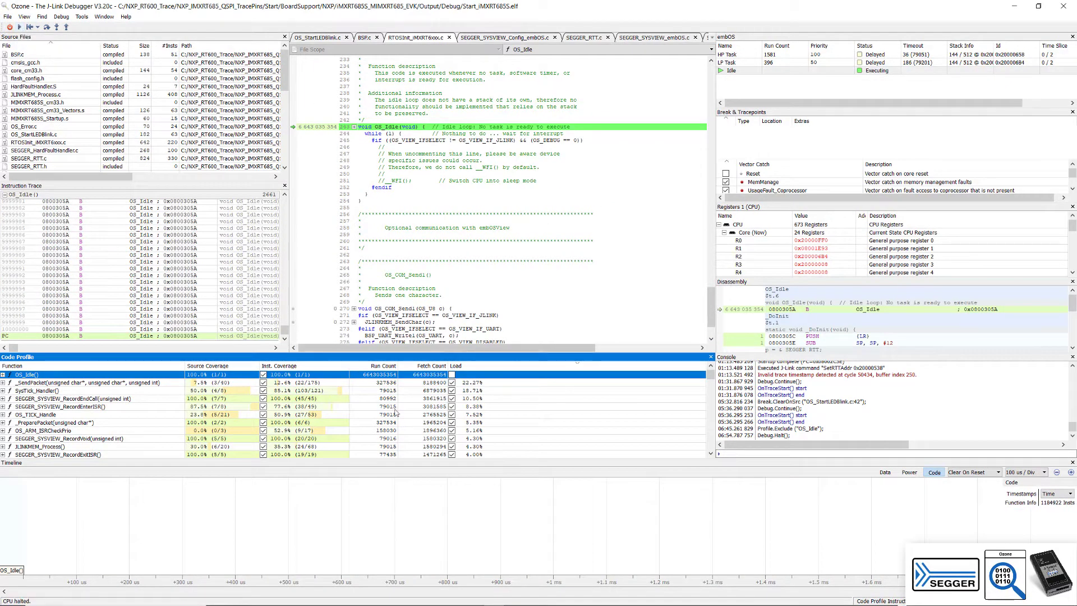
{"action": "scroll", "coordinate": [393, 520], "scroll_direction": "down", "scroll_amount": 10}
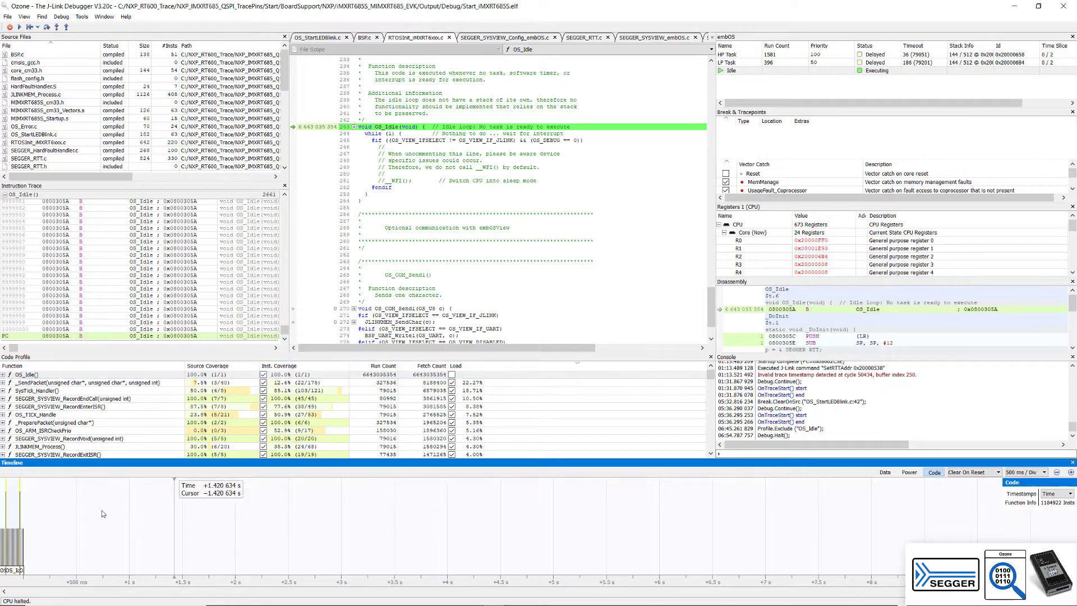
{"action": "left_click_drag", "start_coordinate": [101, 513], "coordinate": [457, 535]}
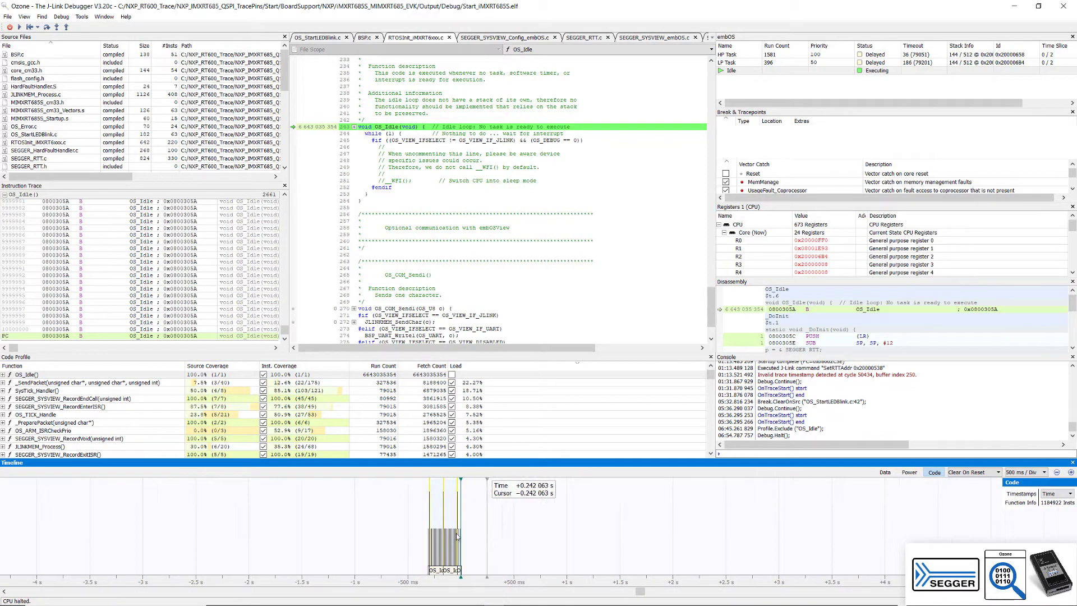
{"action": "scroll", "coordinate": [458, 535], "scroll_direction": "up", "scroll_amount": 2}
{"action": "scroll", "coordinate": [442, 535], "scroll_direction": "up", "scroll_amount": 3}
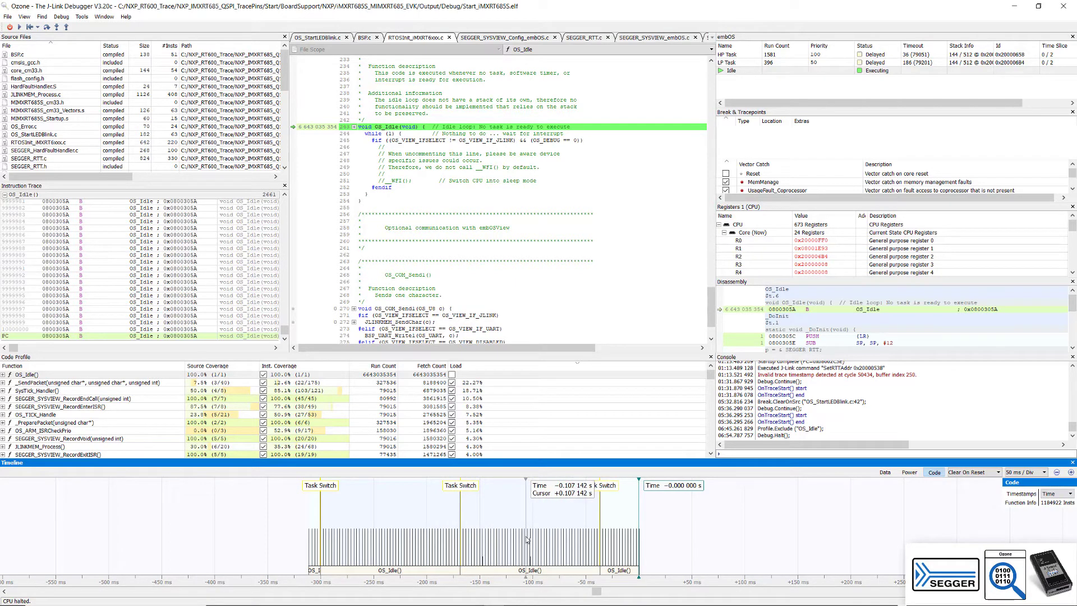
{"action": "scroll", "coordinate": [526, 535], "scroll_direction": "up", "scroll_amount": 5}
{"action": "scroll", "coordinate": [526, 536], "scroll_direction": "up", "scroll_amount": 3}
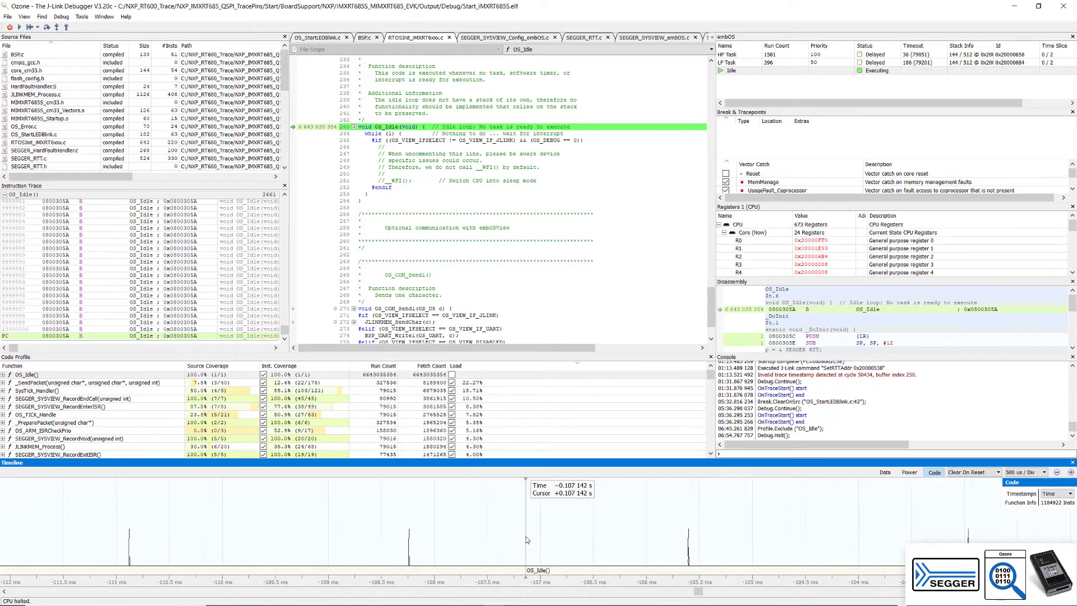
{"action": "scroll", "coordinate": [437, 547], "scroll_direction": "up", "scroll_amount": 3}
{"action": "scroll", "coordinate": [425, 549], "scroll_direction": "up", "scroll_amount": 3}
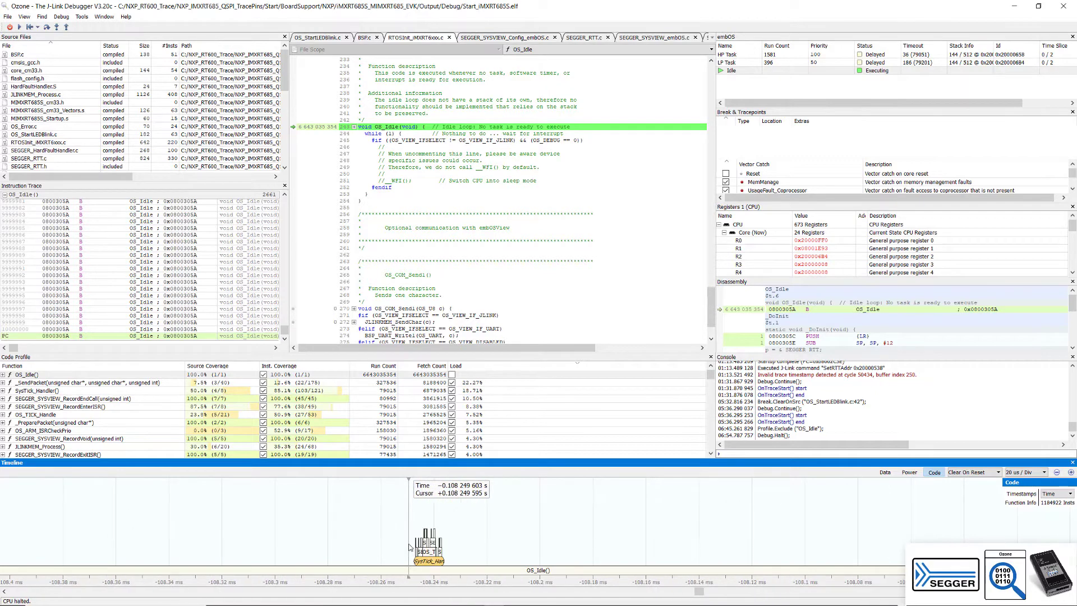
{"action": "scroll", "coordinate": [422, 552], "scroll_direction": "up", "scroll_amount": 1}
{"action": "scroll", "coordinate": [426, 556], "scroll_direction": "up", "scroll_amount": 1}
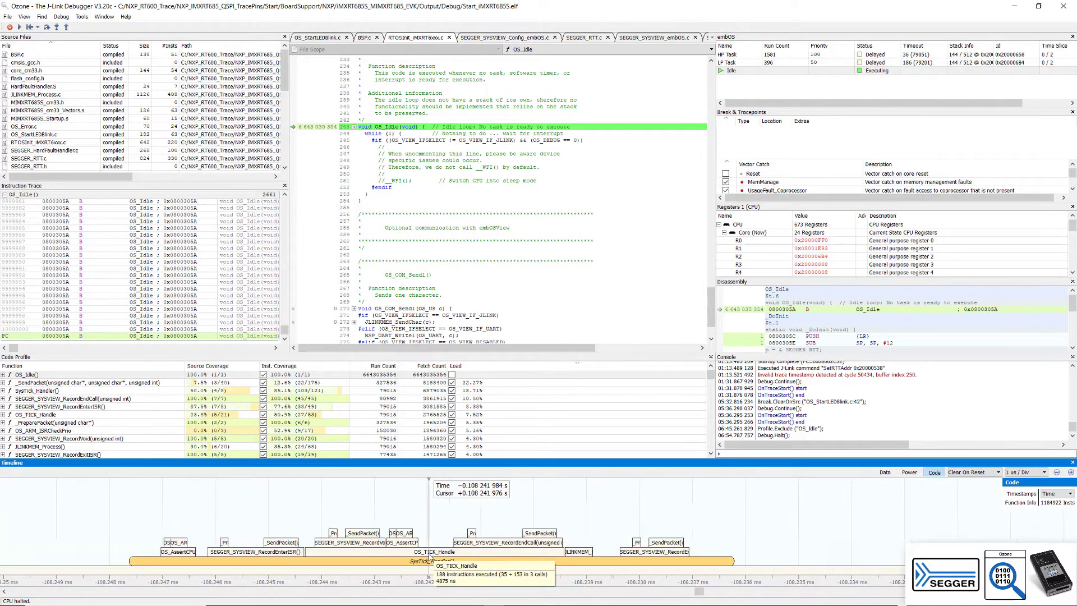
{"action": "scroll", "coordinate": [429, 560], "scroll_direction": "up", "scroll_amount": 1}
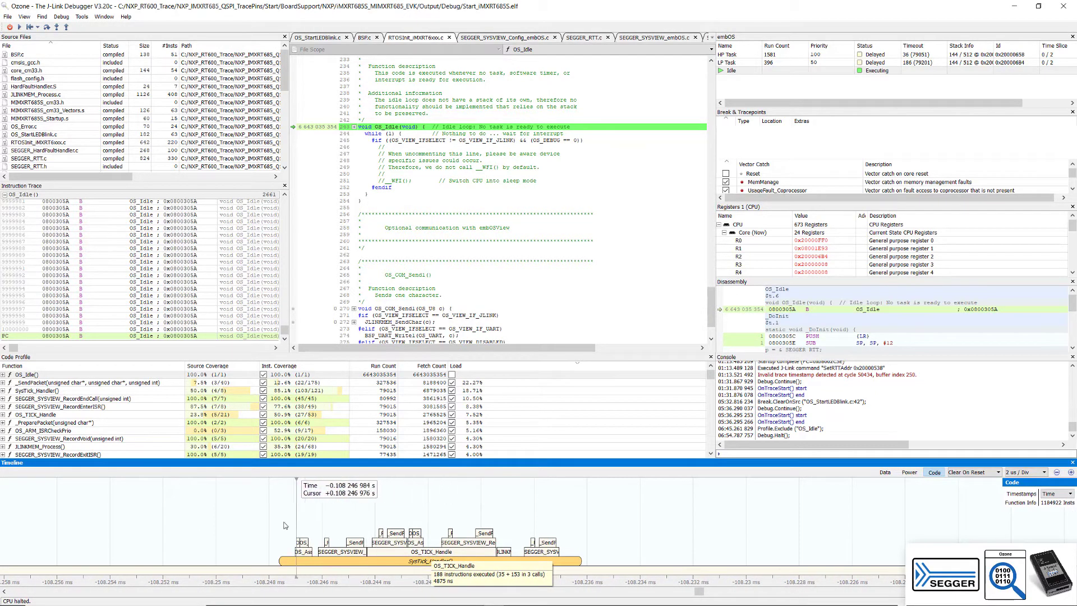
Export a Whole Application code profile report as Ozone_CP_200723.txt
{"action": "right_click", "coordinate": [139, 399]}
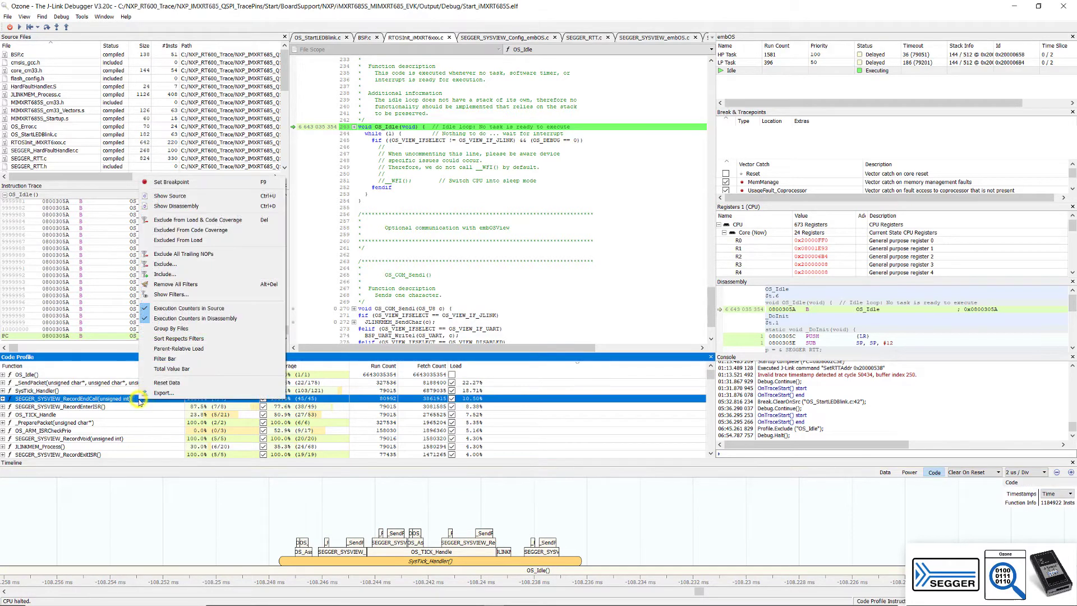
{"action": "left_click", "coordinate": [175, 393]}
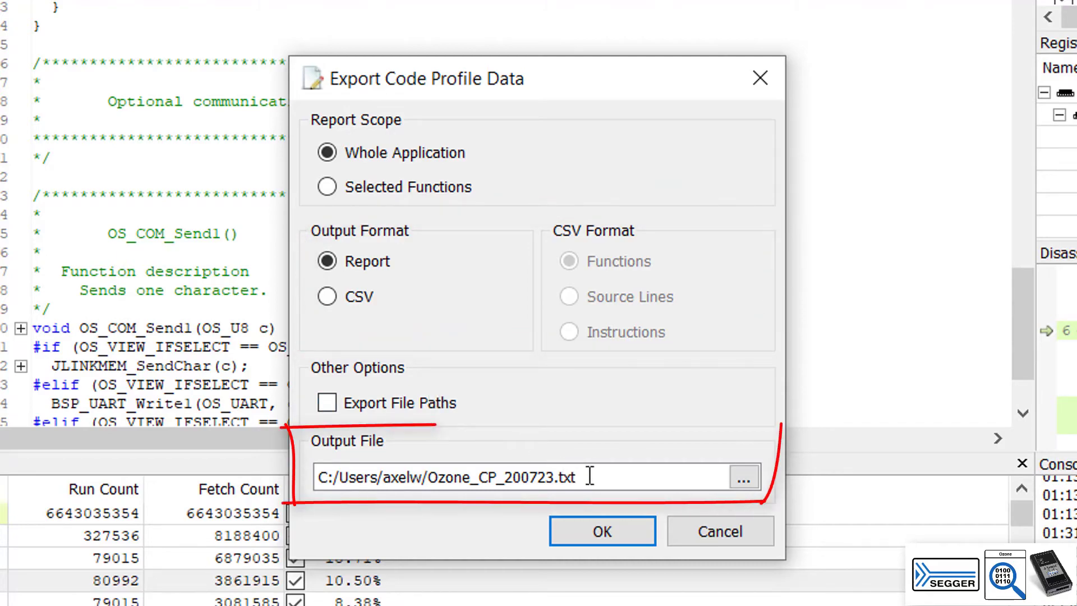
{"action": "left_click", "coordinate": [600, 533]}
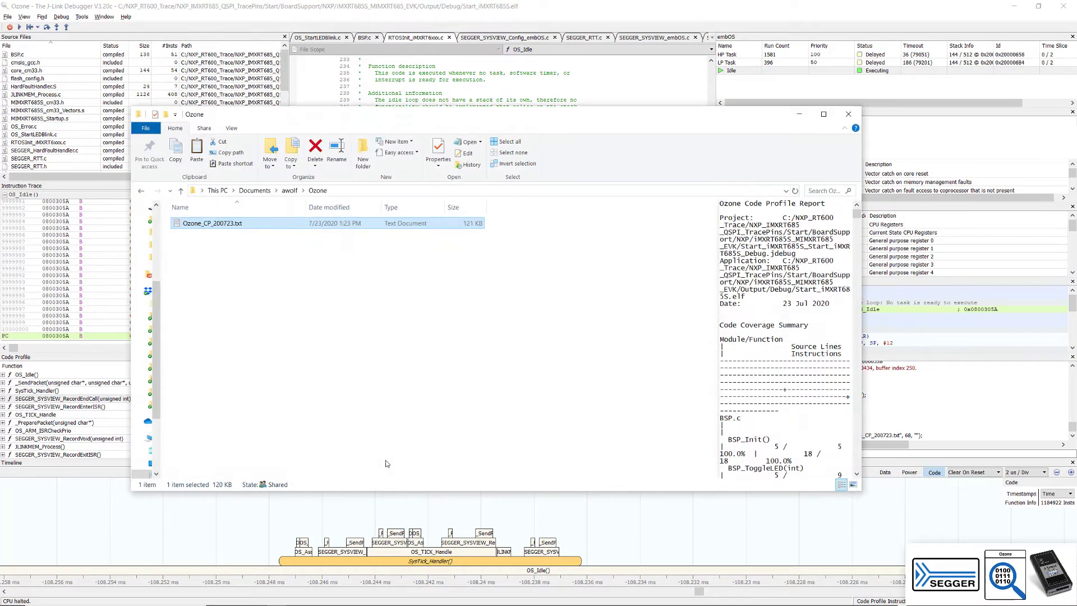
Open Ozone_CP_200723.txt in Notepad++ via the Edit with Notepad++ context menu entry
{"action": "right_click", "coordinate": [236, 230]}
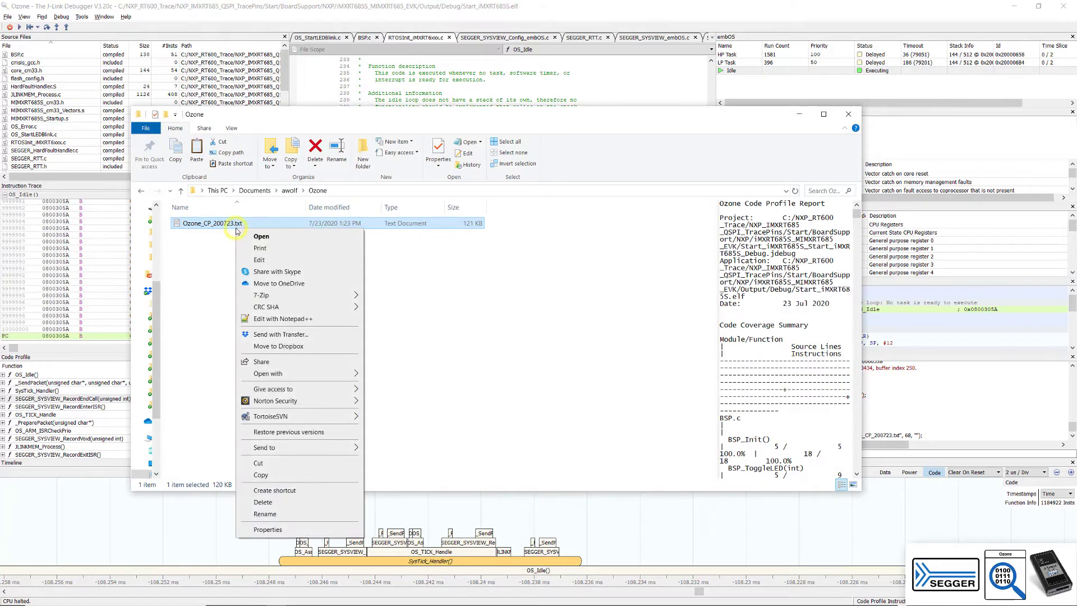
{"action": "left_click", "coordinate": [285, 318]}
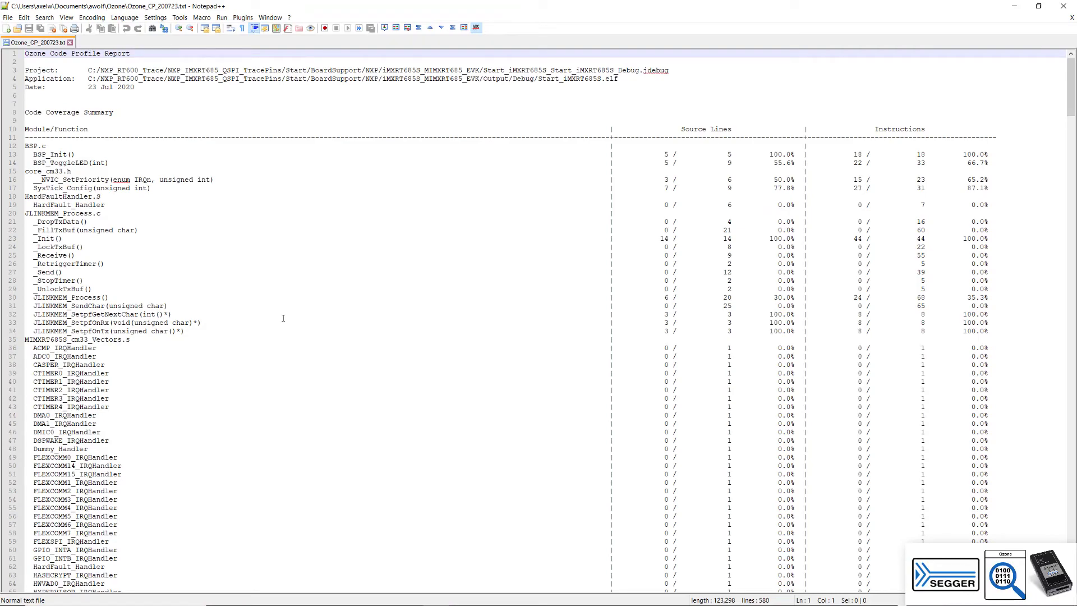
{"action": "scroll", "coordinate": [282, 317], "scroll_direction": "down", "scroll_amount": 2}
{"action": "scroll", "coordinate": [283, 318], "scroll_direction": "down", "scroll_amount": 1}
{"action": "scroll", "coordinate": [284, 317], "scroll_direction": "down", "scroll_amount": 3}
{"action": "scroll", "coordinate": [283, 317], "scroll_direction": "down", "scroll_amount": 1}
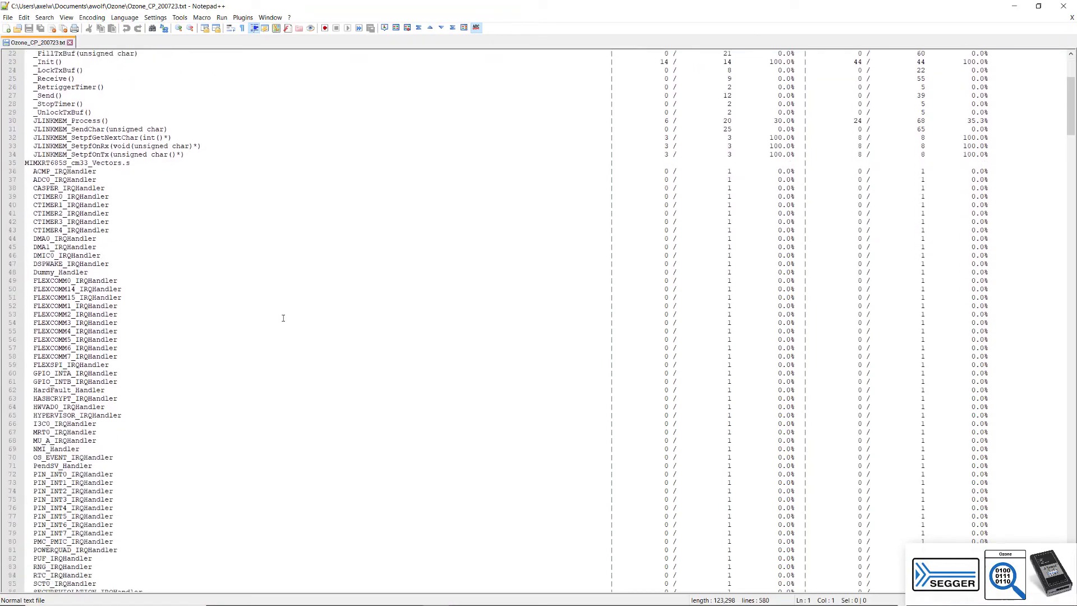